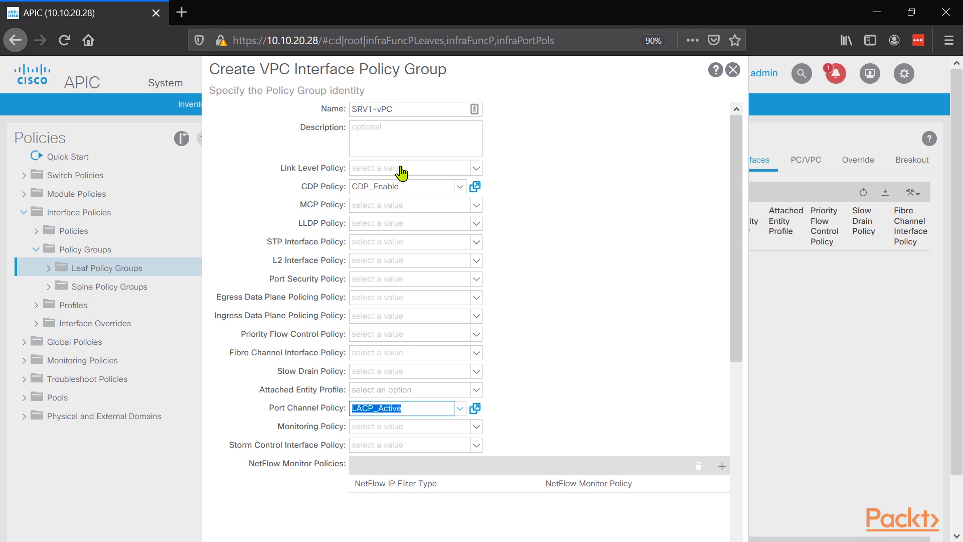
Step: Create a link level policy named Speed-10gbe with 10 Gbps speed for the SRV1-vPC policy group
click(397, 232)
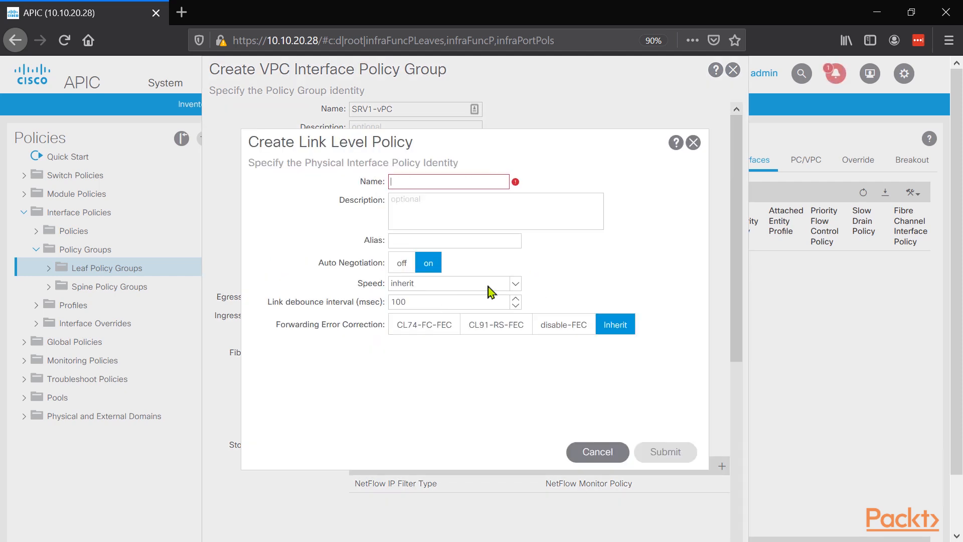
text(Speed-10gbe)
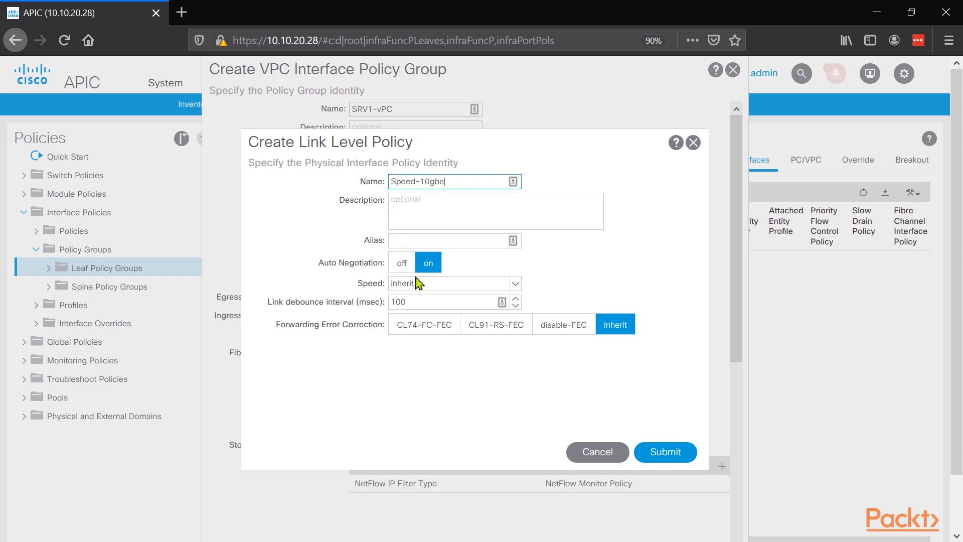
click(515, 284)
click(431, 339)
click(666, 451)
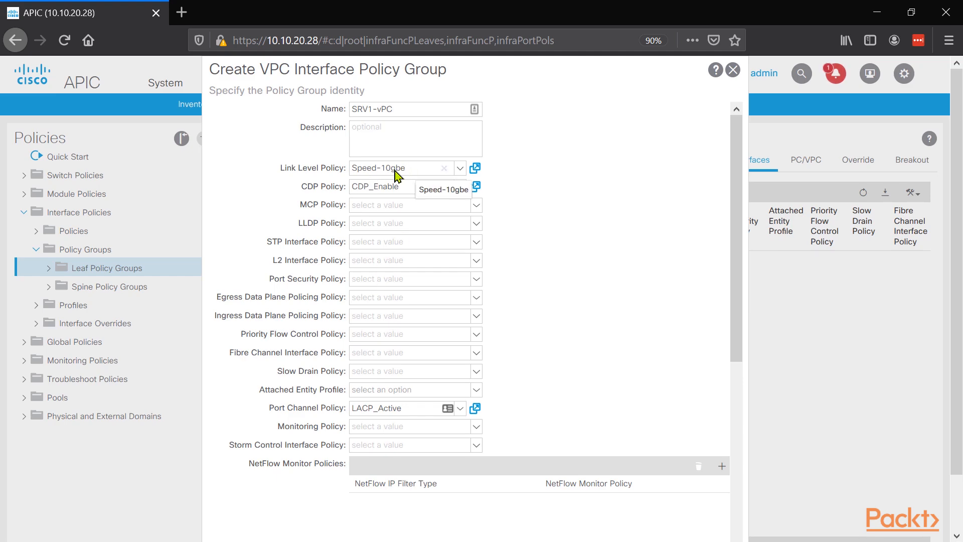
Step: Submit the SRV1-vPC interface policy group and check the list of leaf policy groups
scroll(397, 348, down, 1)
scroll(601, 457, down, 10)
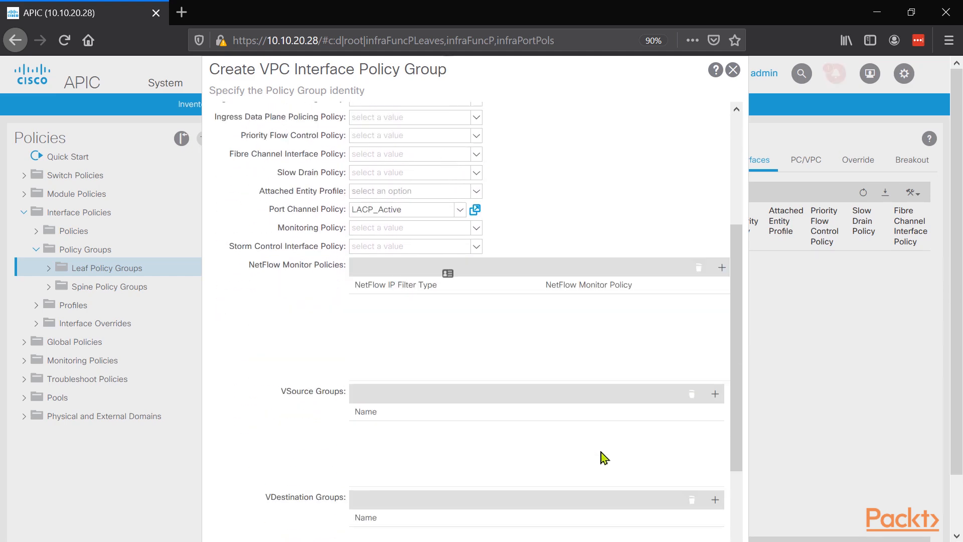
scroll(685, 526, down, 1)
click(702, 522)
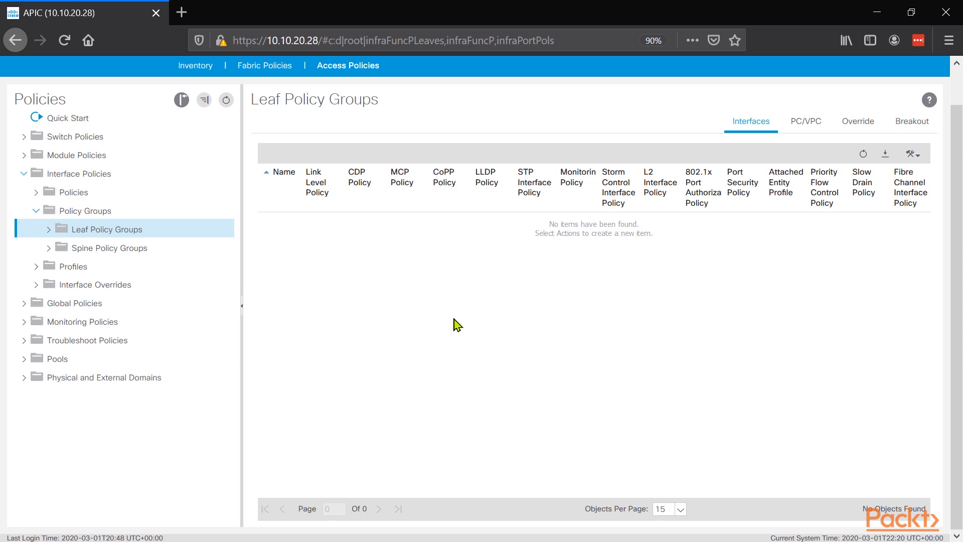
click(50, 230)
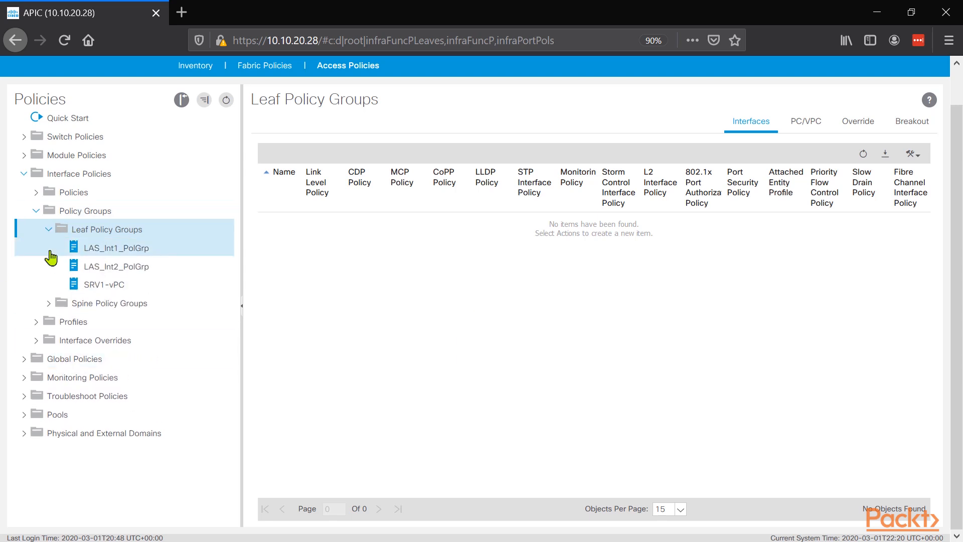
click(46, 230)
Step: Start a new leaf interface profile named SRV1-IntPrf
click(38, 266)
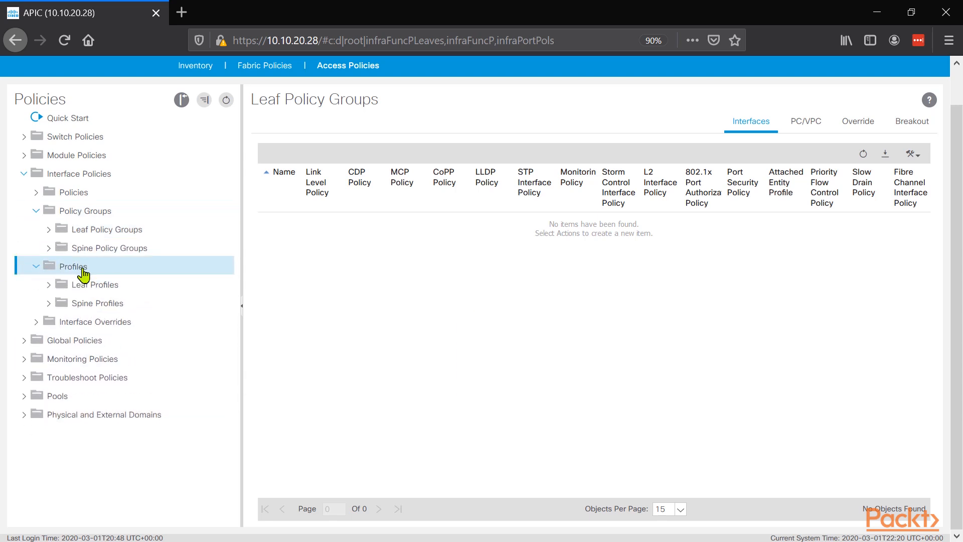
right_click(80, 268)
click(48, 285)
right_click(87, 284)
click(129, 290)
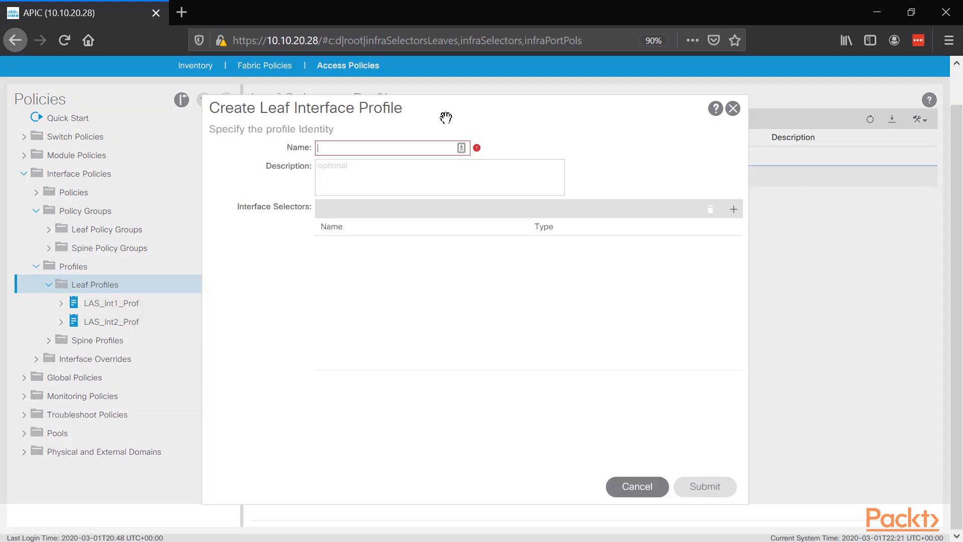
text(LAS_Int3_Prof)
Step: Add access port selector Srv-1-4 for interface 1/4 with policy group SRV1-vPC, and submit the leaf interface profile
click(733, 209)
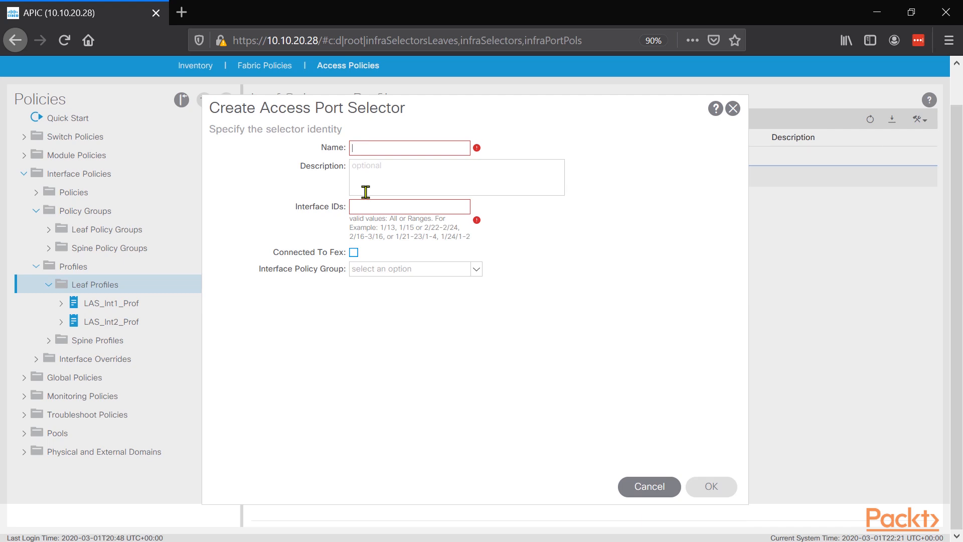
text(Srv-1-4)
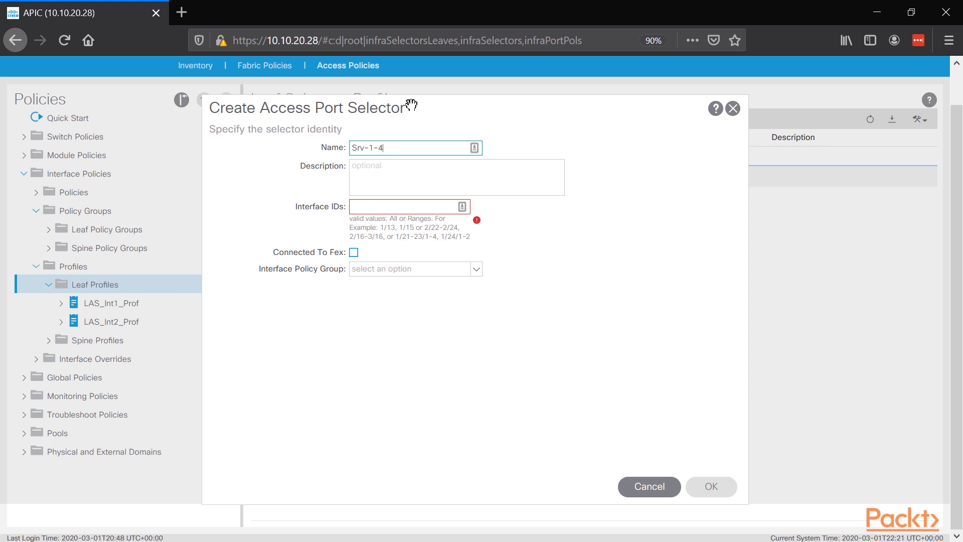
click(430, 206)
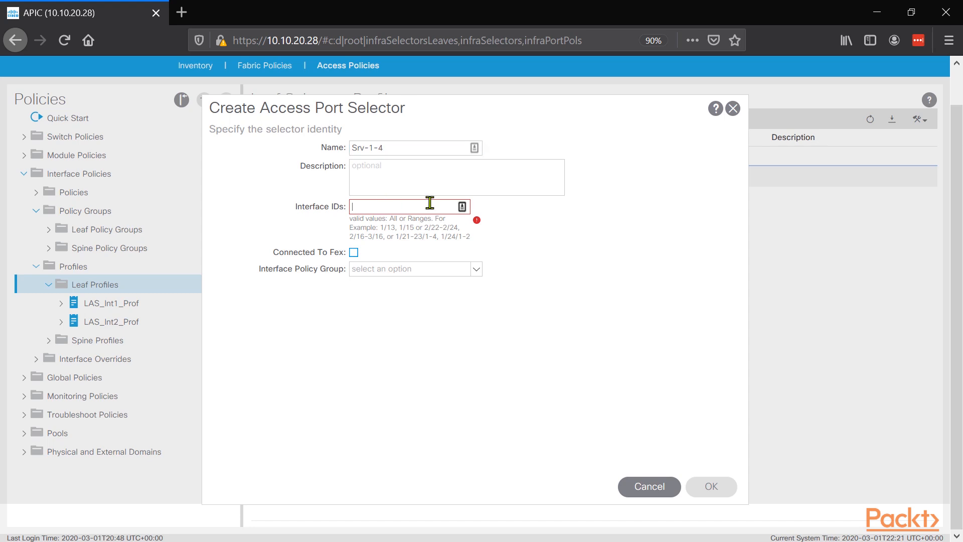
text(1/4)
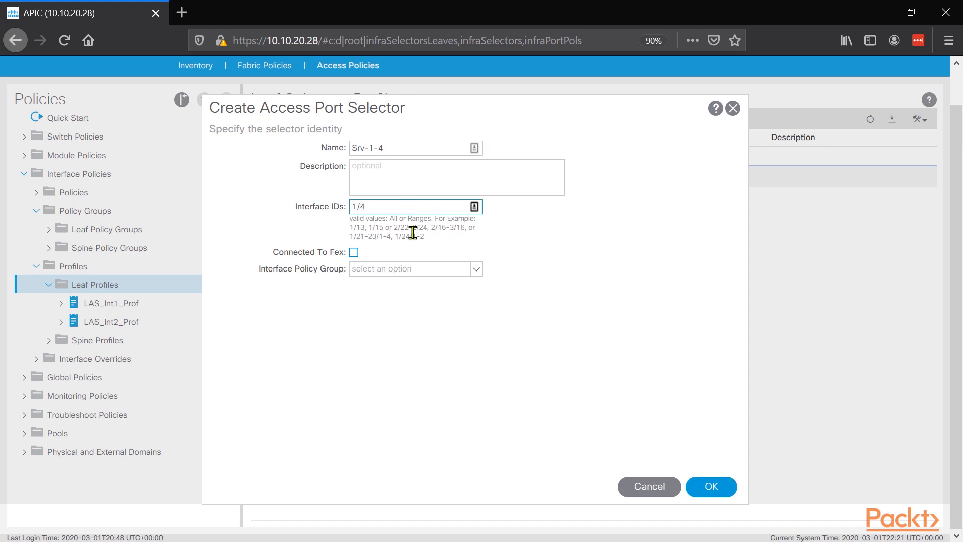
click(369, 271)
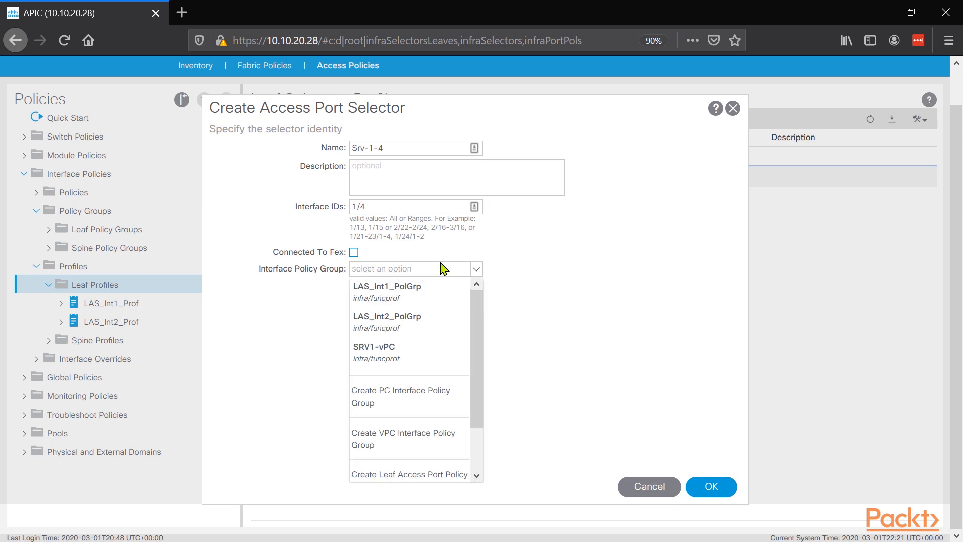
click(414, 365)
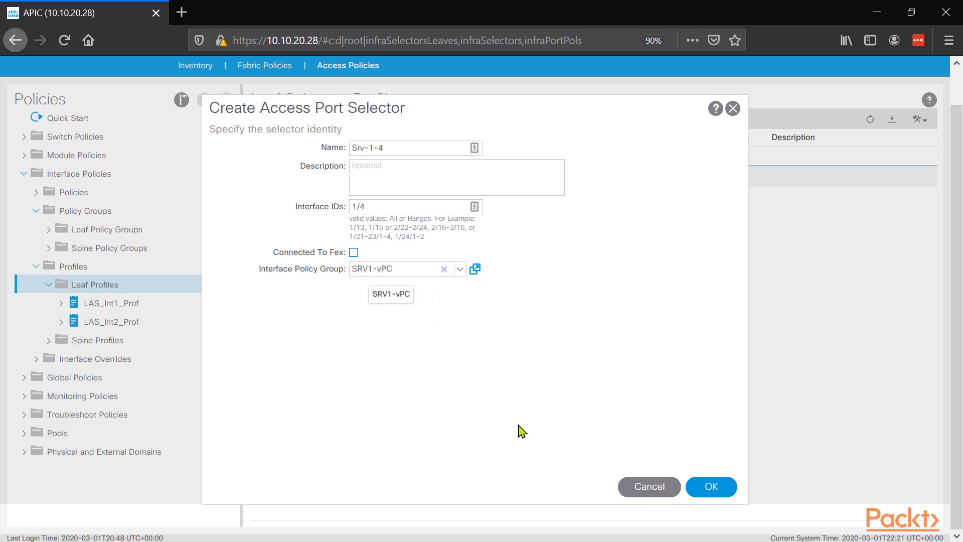
click(700, 487)
click(705, 487)
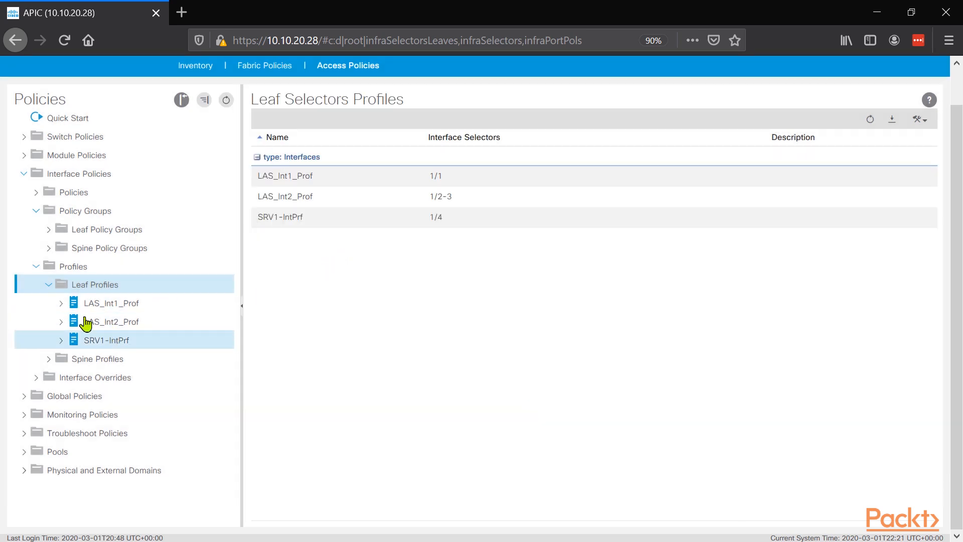
Step: Associate the SRV1-IntPrf interface selector profile with the LEAF101-LEAF102 leaf switch profile
click(25, 141)
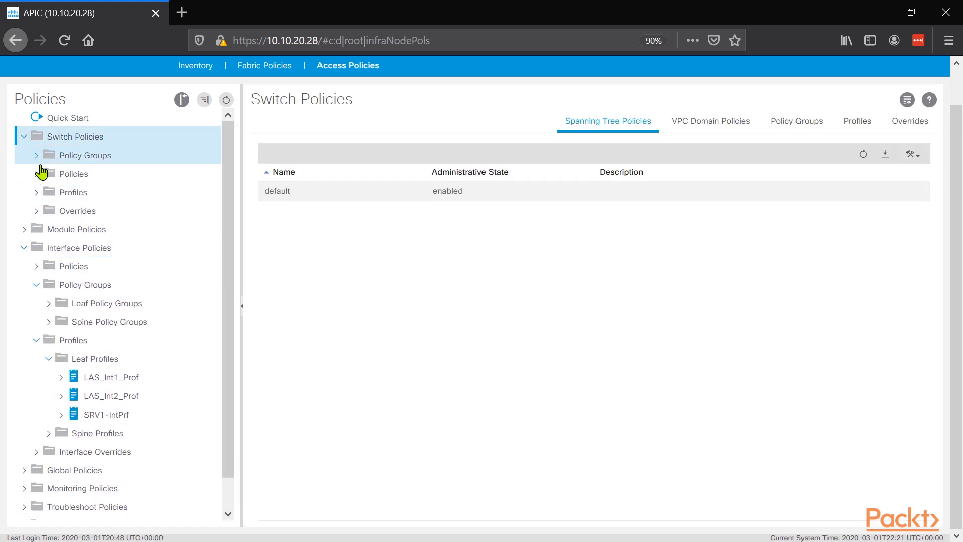
click(36, 193)
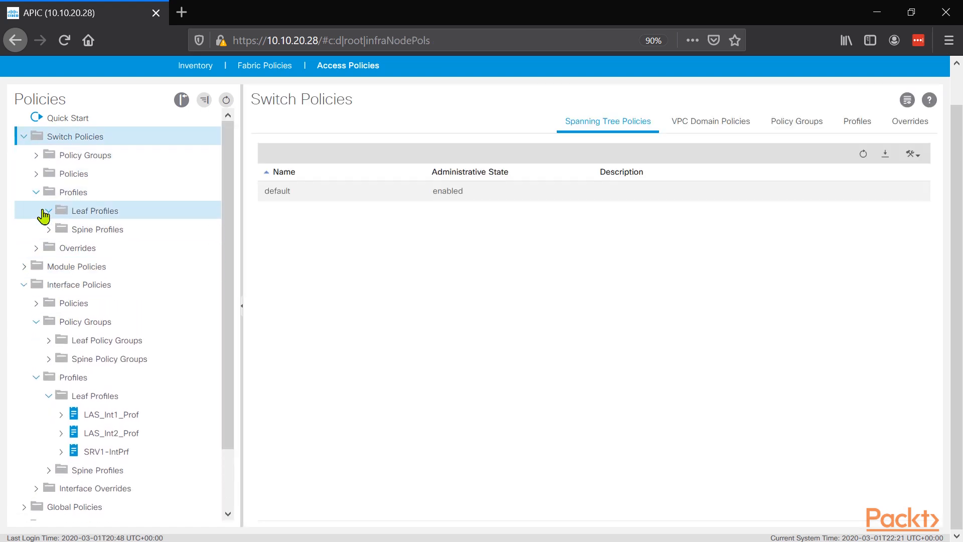
click(48, 211)
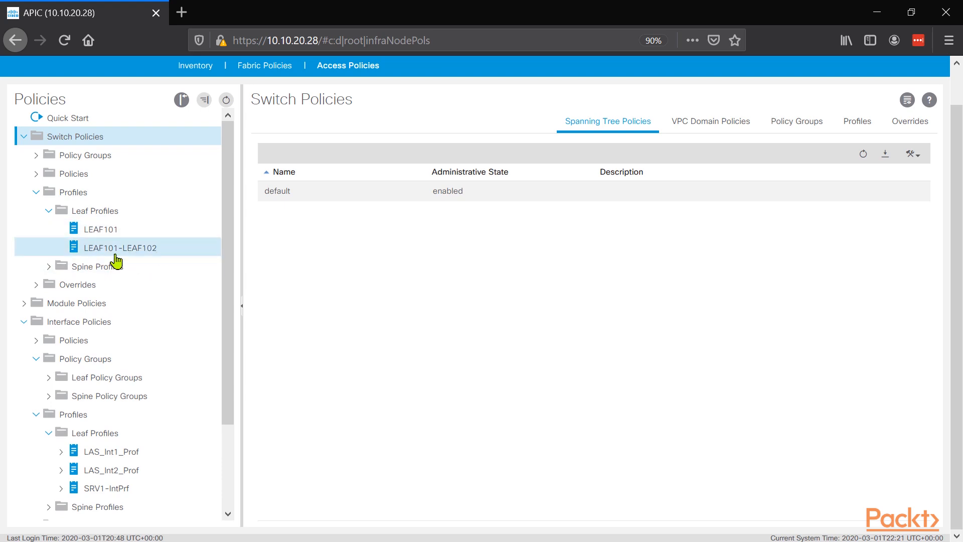
click(155, 251)
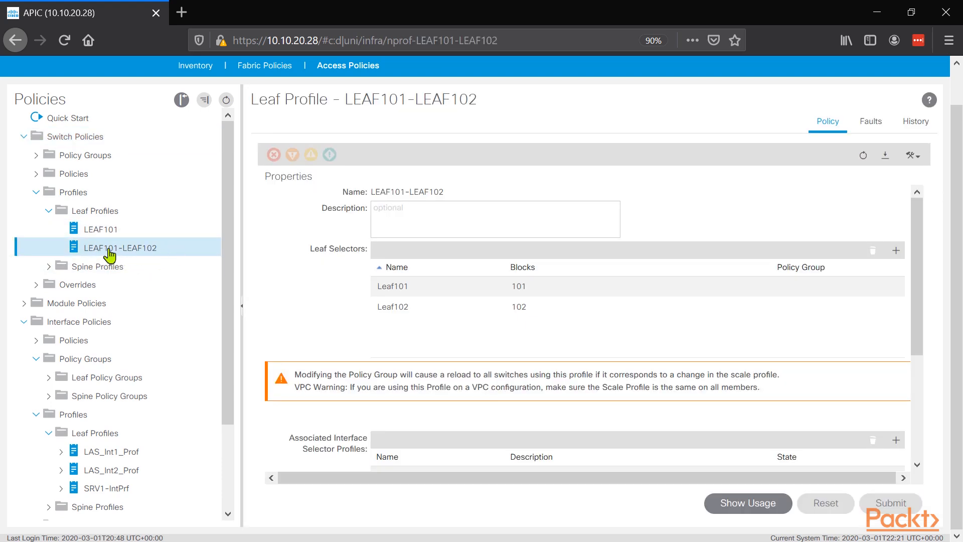
scroll(497, 344, down, 4)
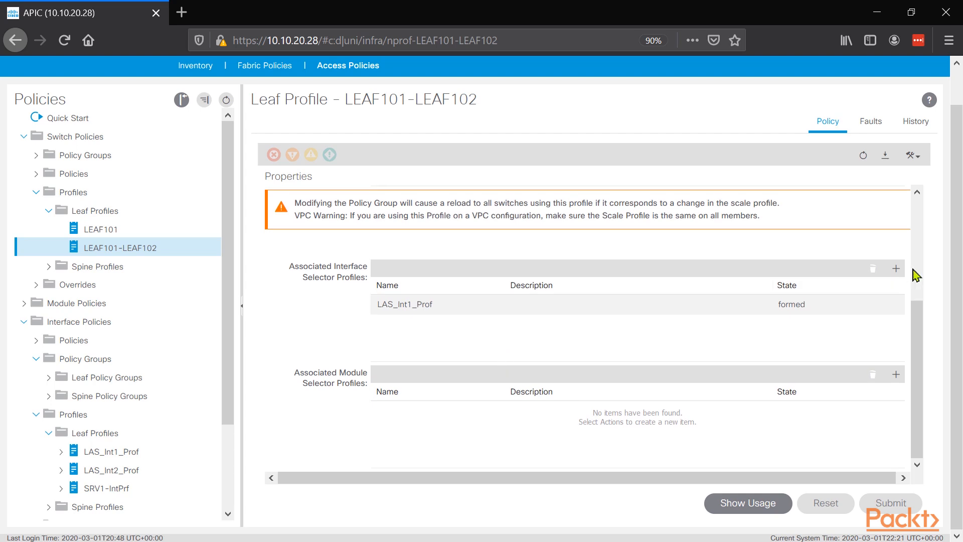
click(896, 269)
click(533, 215)
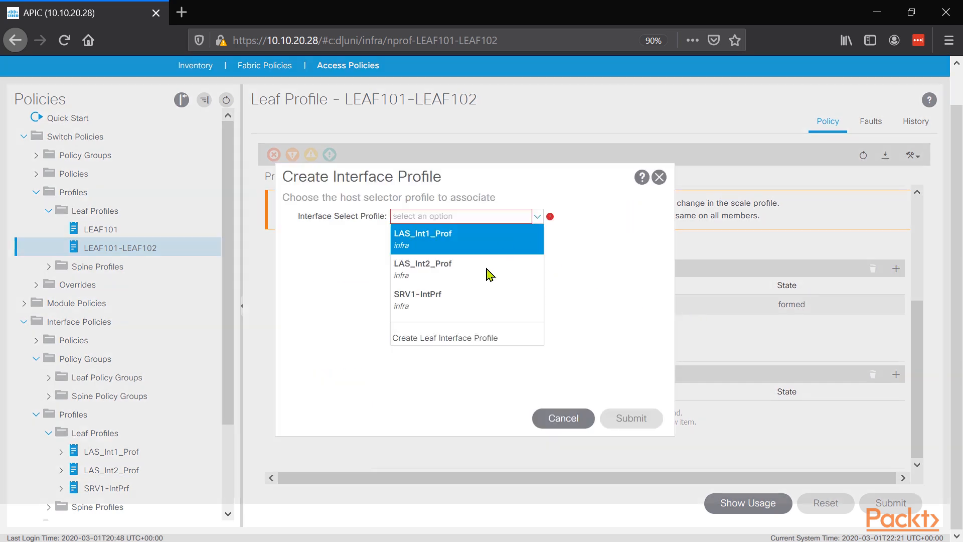
click(426, 300)
click(631, 418)
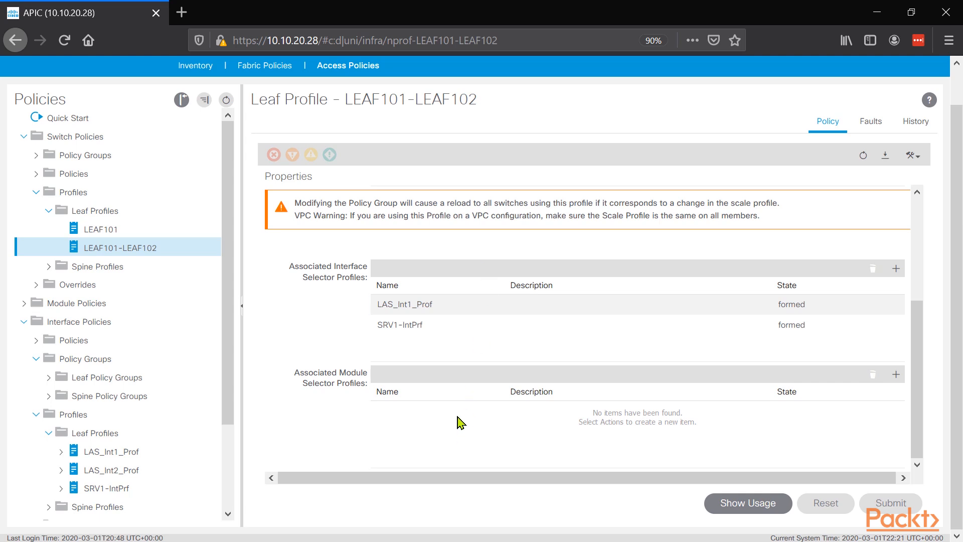
Step: Start a new physical domain named SRV1, leaving its attachable entity profile unselected
scroll(230, 250, down, 3)
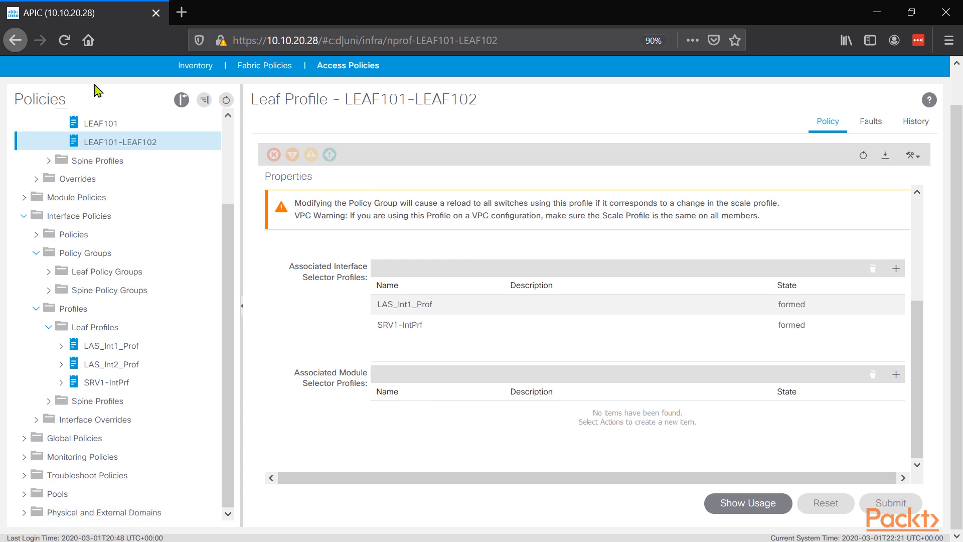
click(35, 308)
click(24, 322)
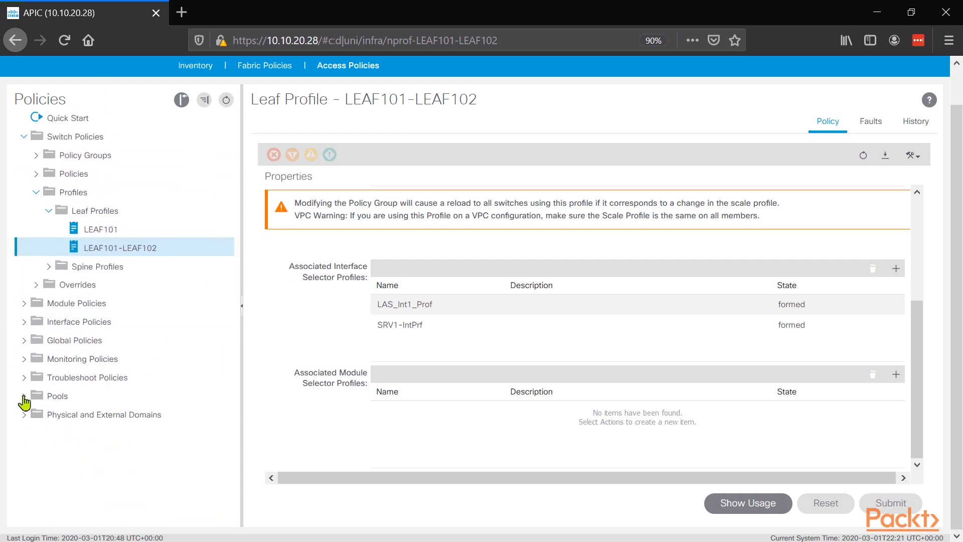
click(23, 415)
click(64, 434)
right_click(98, 433)
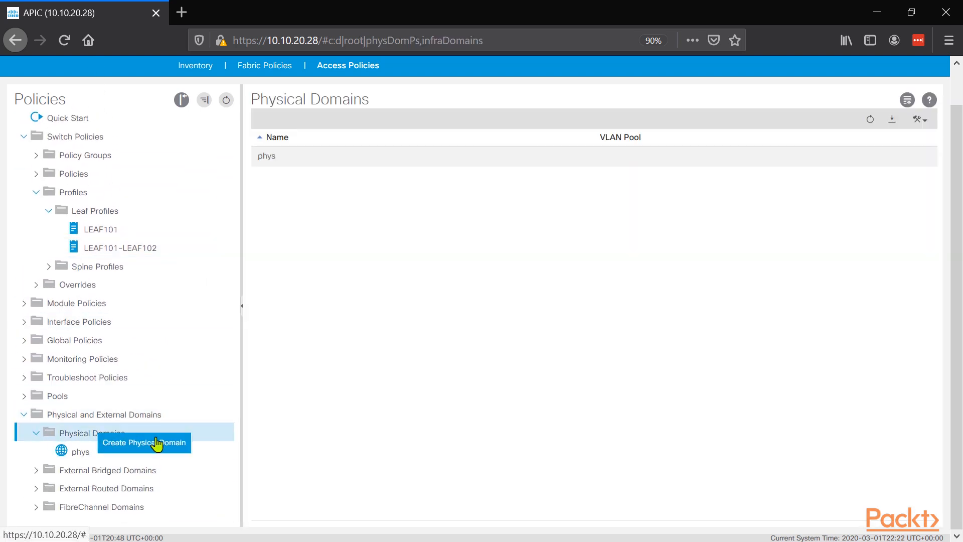
click(157, 443)
click(386, 176)
text(SRV1)
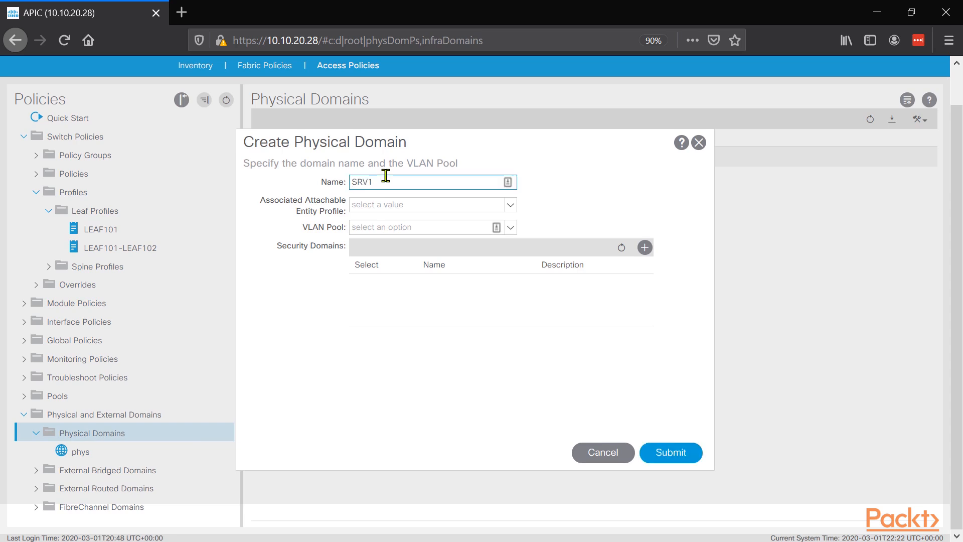
key(Tab)
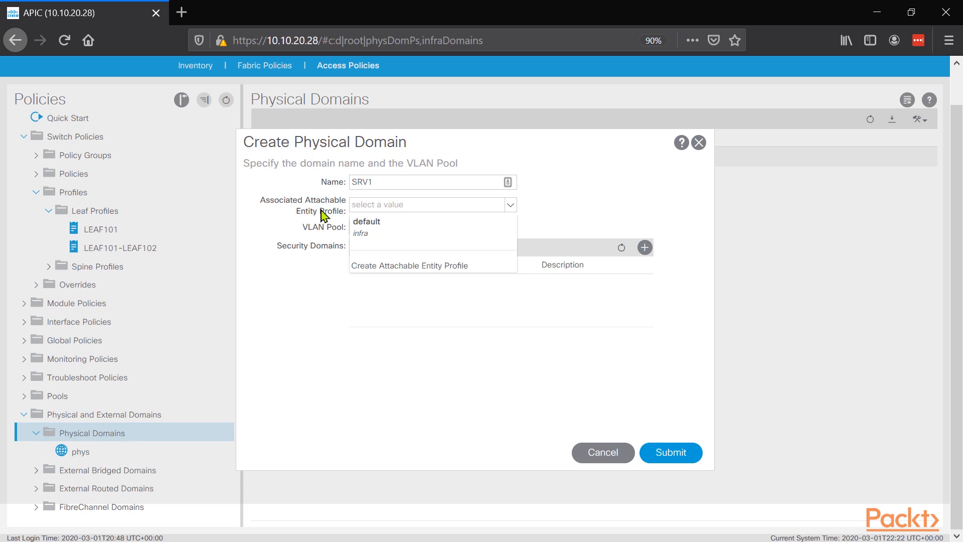
click(513, 202)
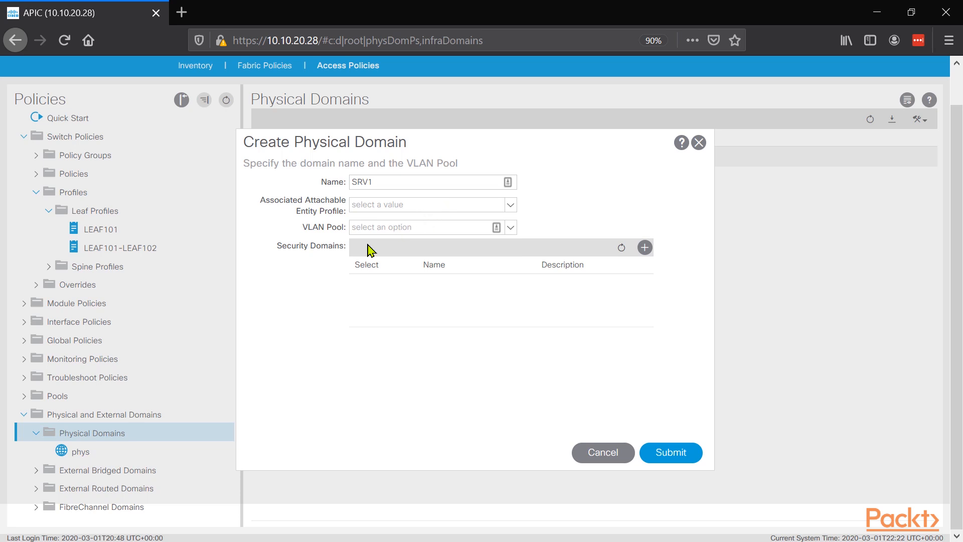
Step: Start a new VLAN pool named SRV1-Pool with static allocation for the SRV1 physical domain
click(513, 228)
click(364, 266)
text(SRV1-Pool)
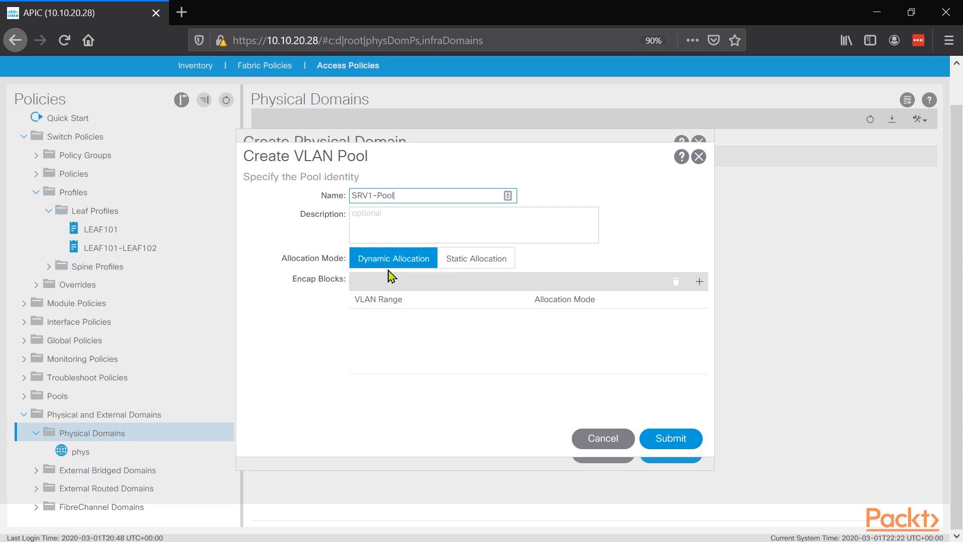
click(444, 262)
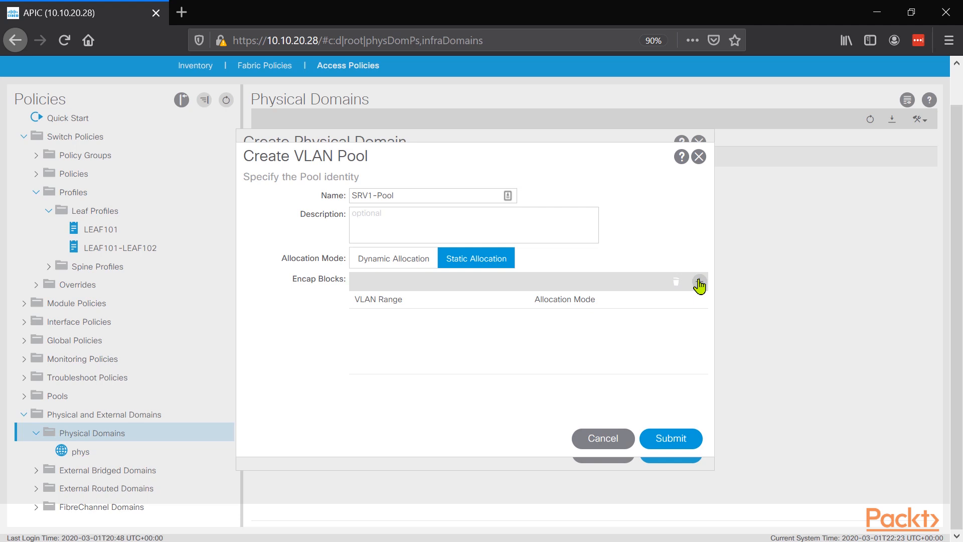
Step: Add VLAN range 100 to 102 to the pool, and submit both the pool and the SRV1 physical domain
click(700, 282)
text(100)
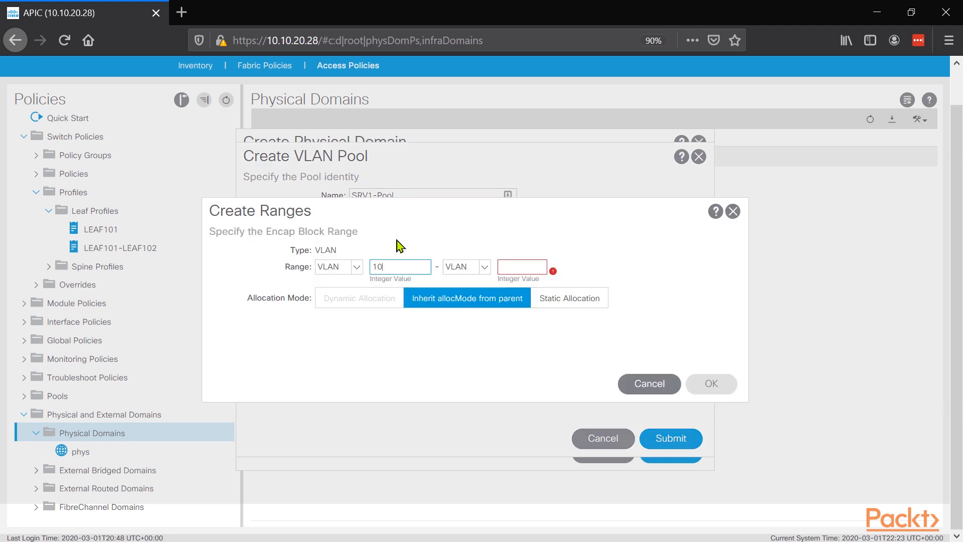
key(Tab)
click(528, 269)
text(102)
click(711, 384)
click(677, 435)
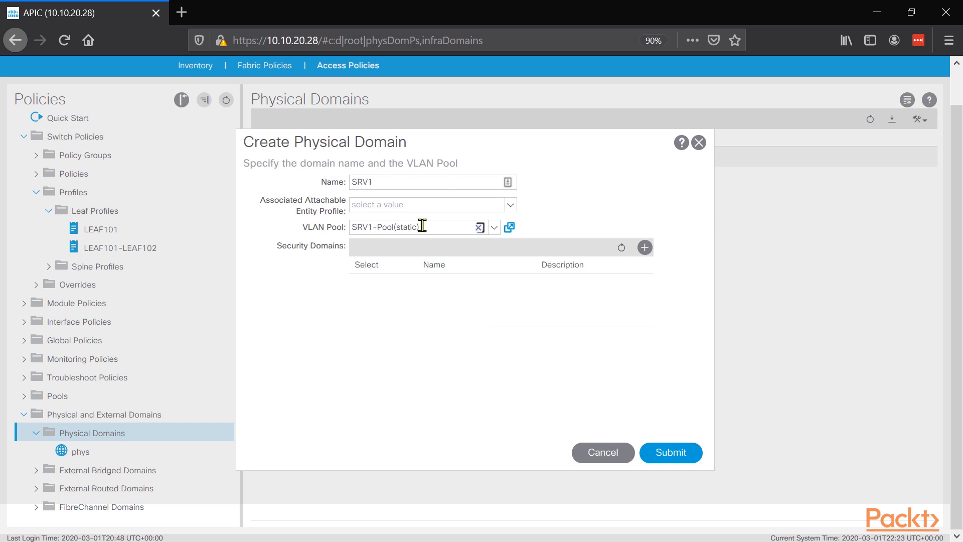
click(670, 452)
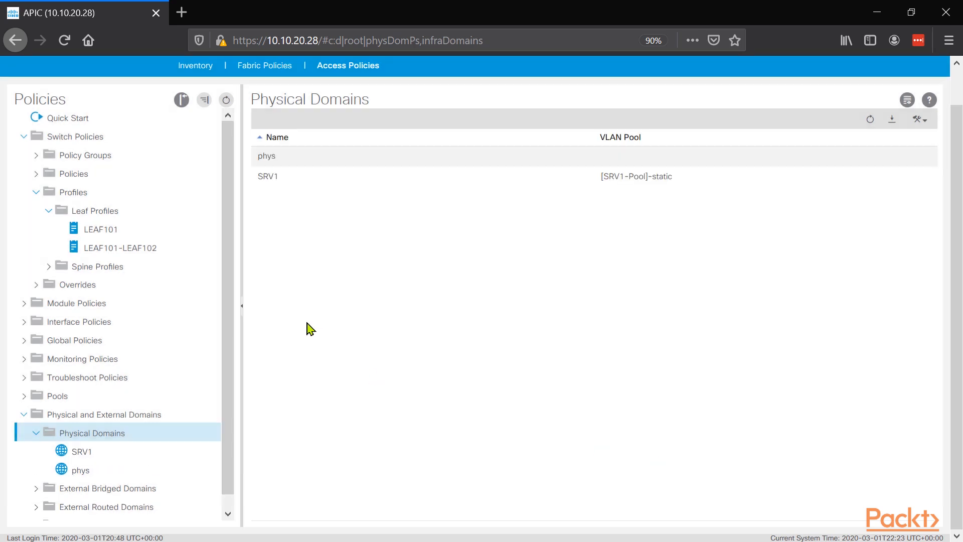
Step: Start a new VPC interface policy group named SW1-vPC under the leaf policy groups
scroll(75, 446, down, 1)
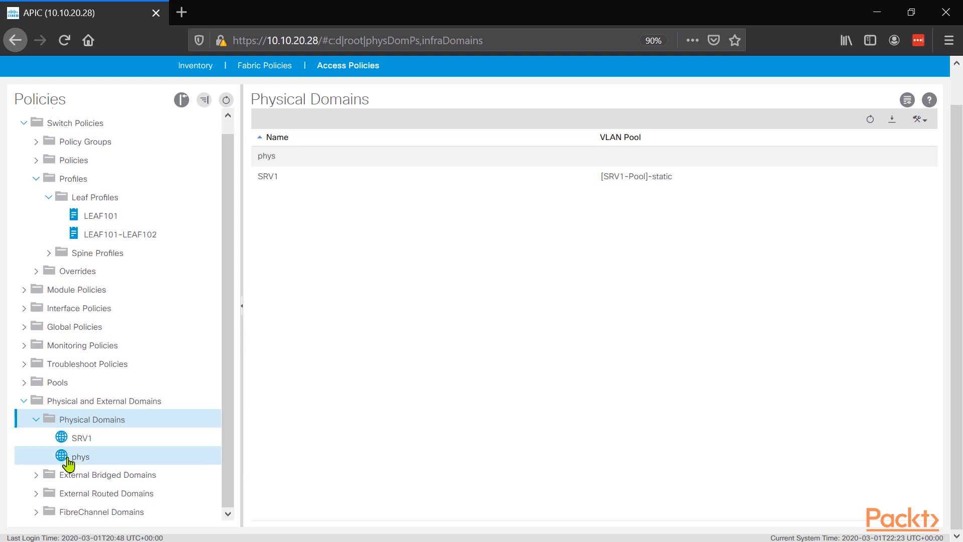
right_click(99, 424)
scroll(150, 251, up, 1)
click(25, 322)
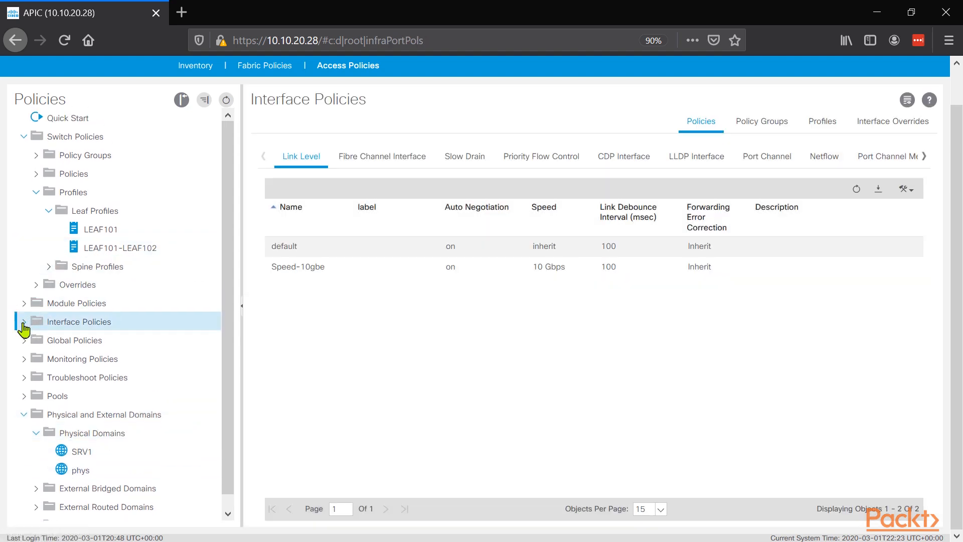
scroll(81, 254, down, 3)
click(84, 234)
right_click(111, 254)
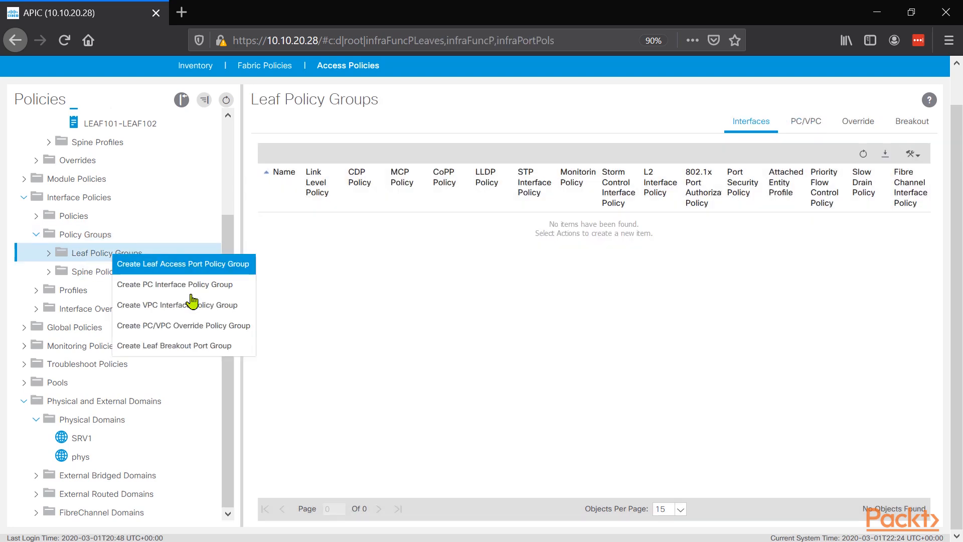
click(226, 306)
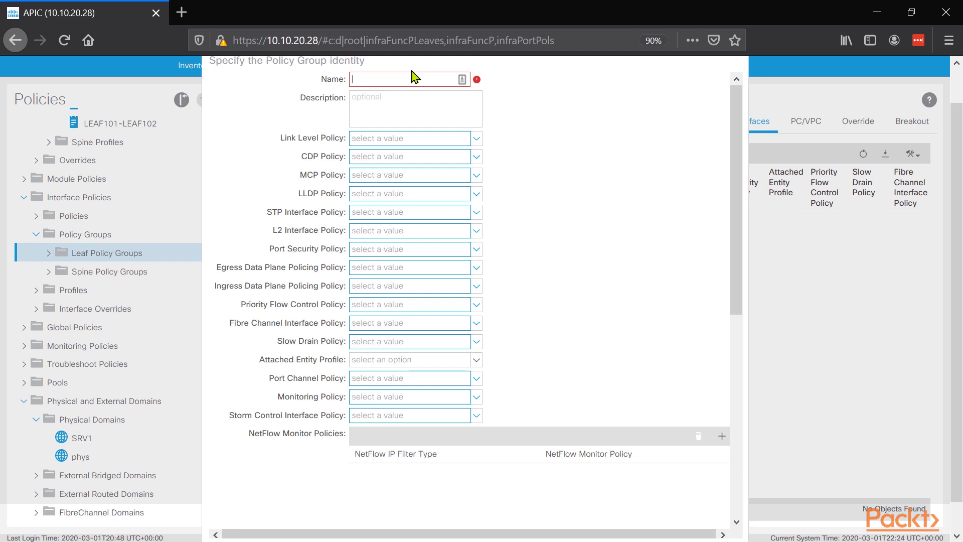
text(SW1-)
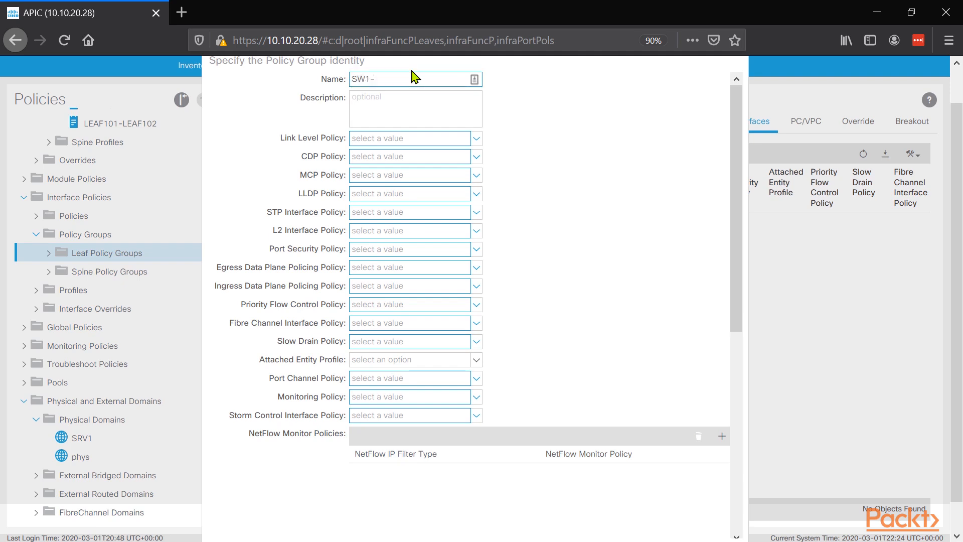
Step: Set the SW1-vPC group's link level policy to Speed-10gbe and its CDP policy to CDP_Enable
click(376, 141)
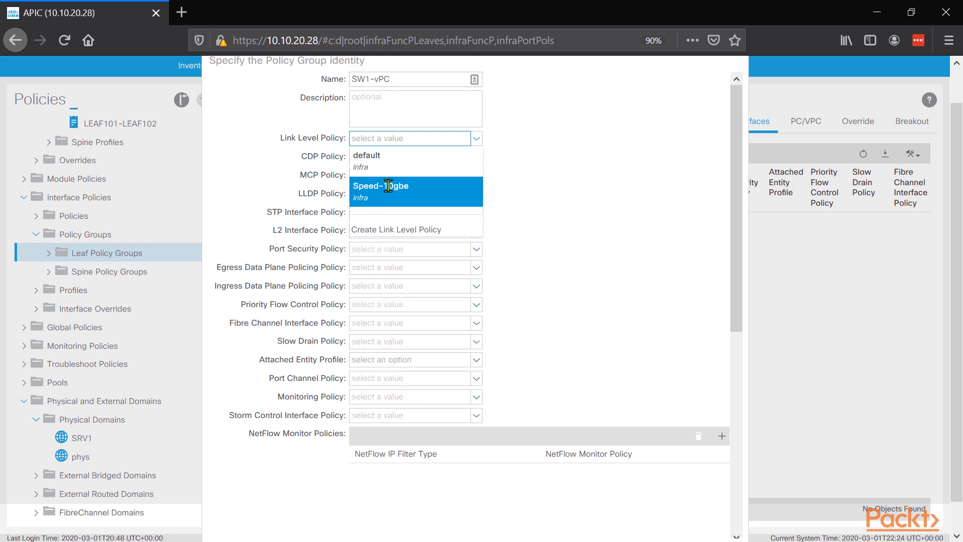
click(376, 189)
click(367, 157)
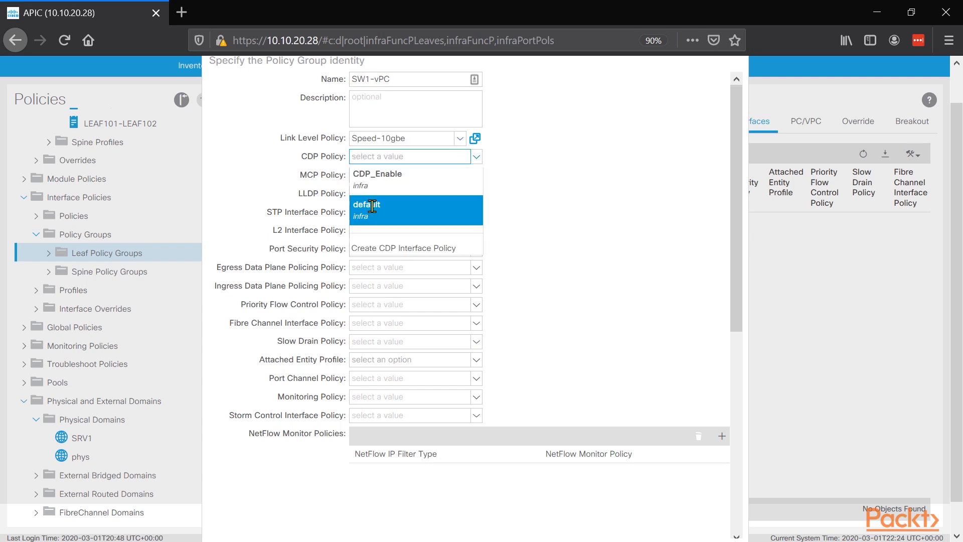
click(371, 175)
Step: Start a new port channel policy named Static-PortChannel for the SW1-vPC group, using Static Channel - Mode On
scroll(404, 280, down, 2)
scroll(404, 280, down, 1)
click(399, 284)
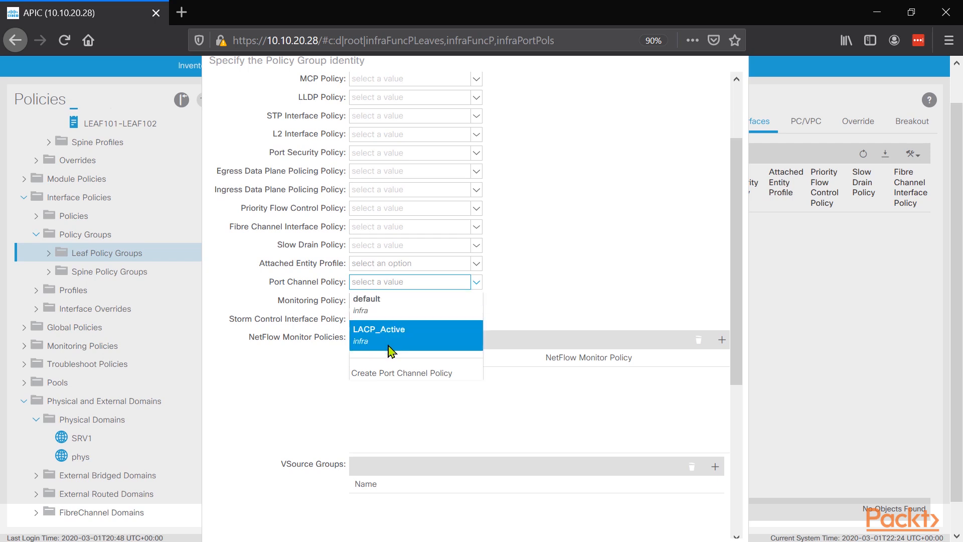
click(404, 374)
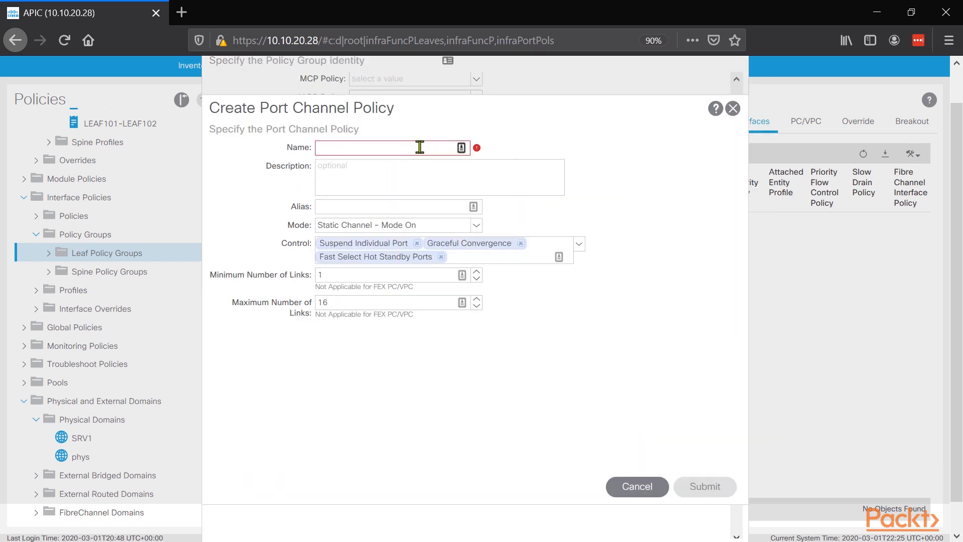
text(Static-PortChannel)
click(386, 229)
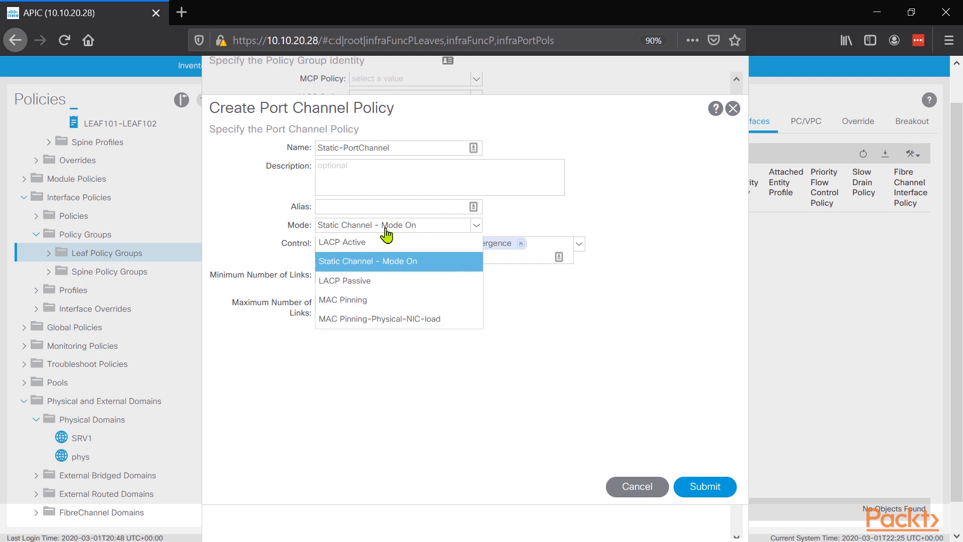
click(394, 262)
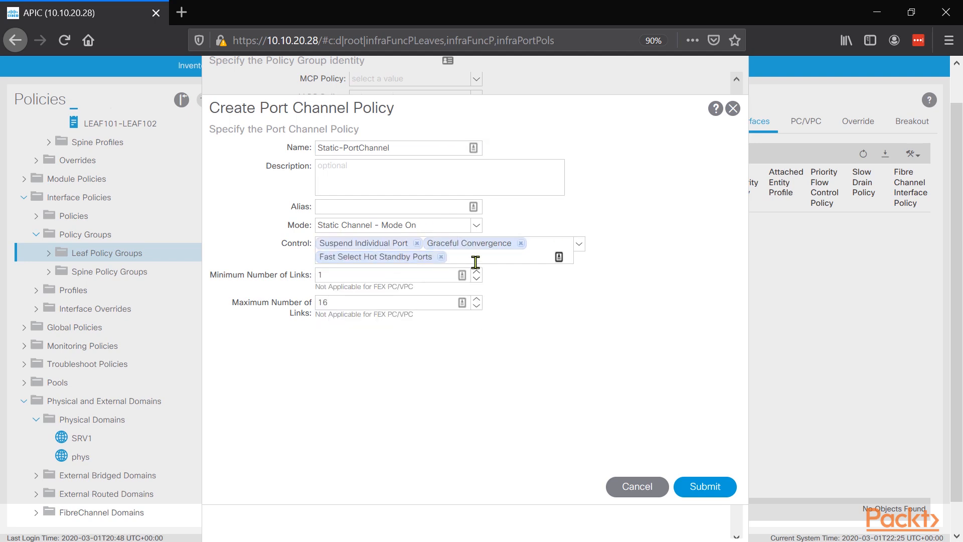
Step: Remove all control options from the port channel policy, and submit both the policy and the SW1-vPC policy group
click(416, 243)
click(414, 245)
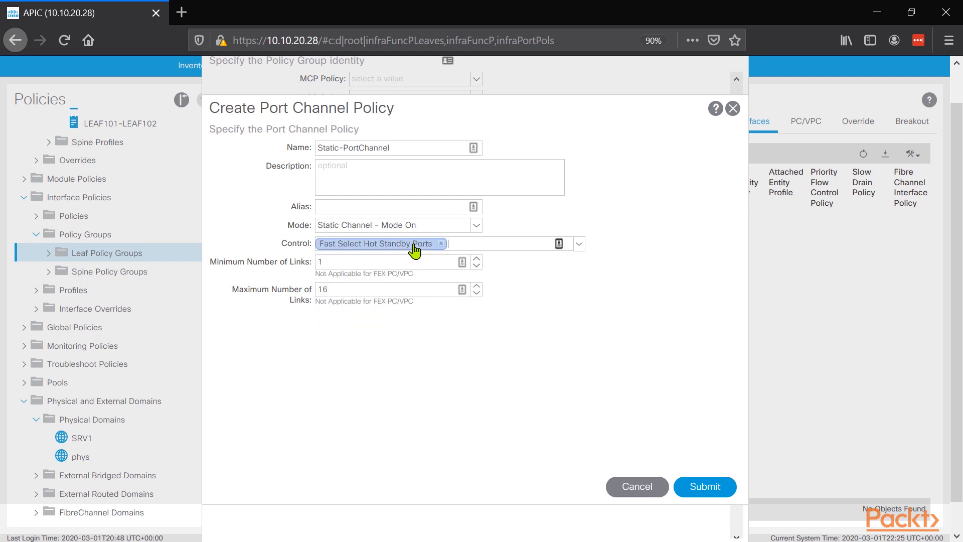
click(441, 245)
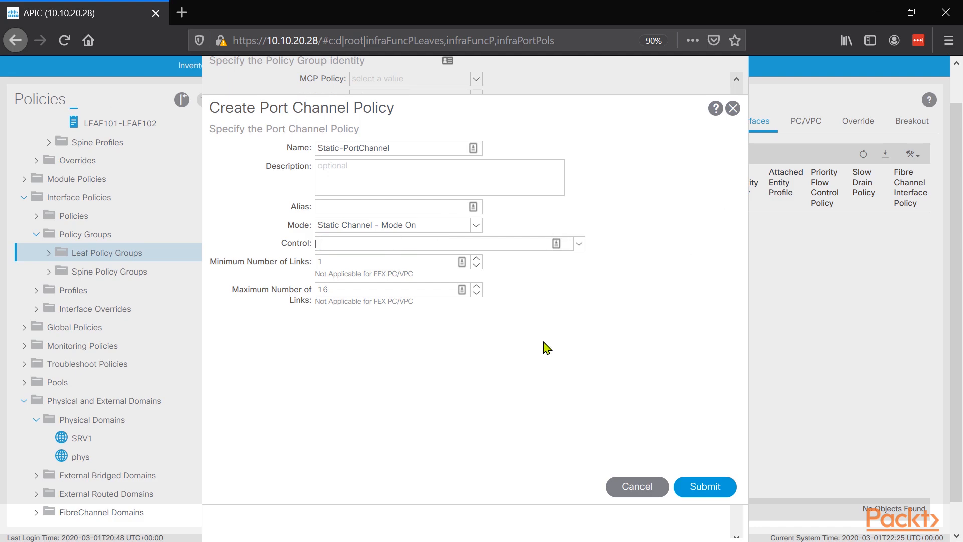
click(692, 485)
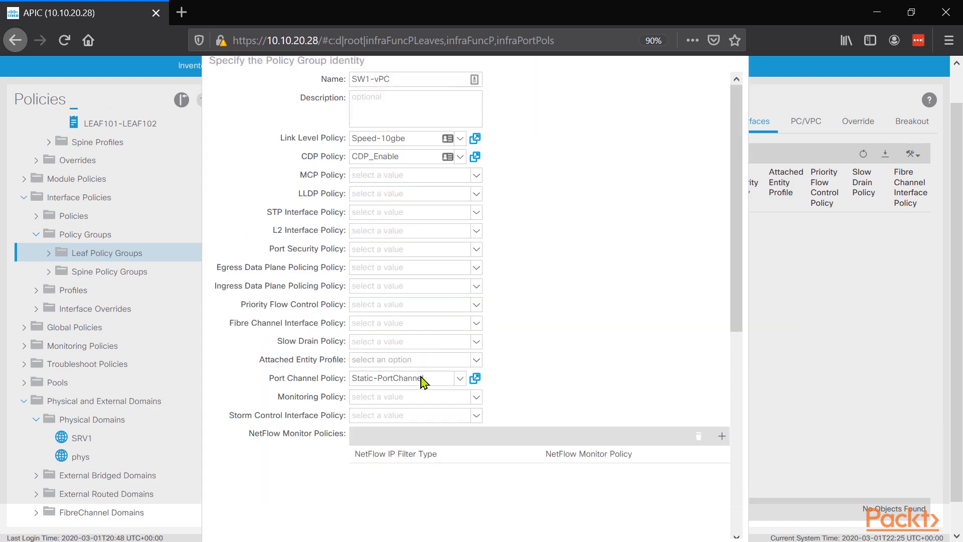
scroll(435, 412, down, 10)
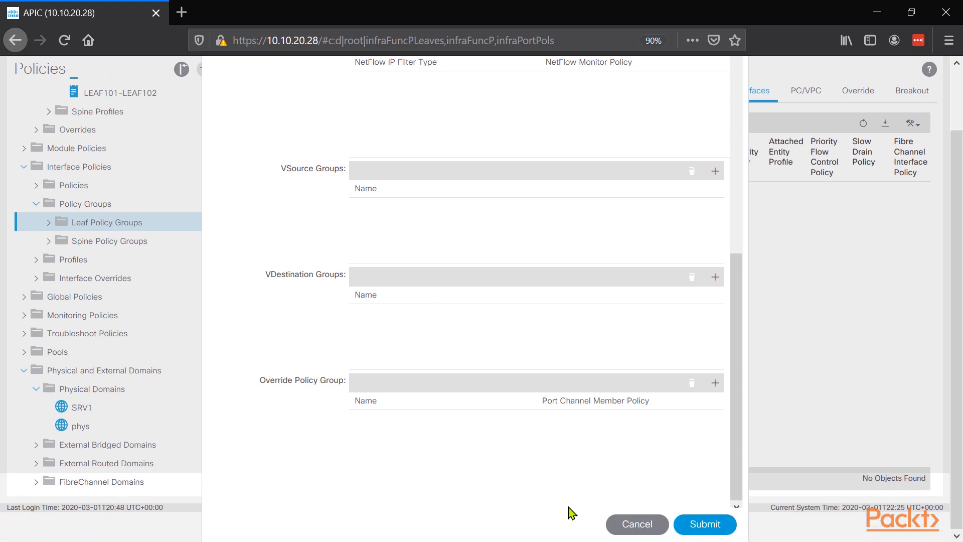
click(724, 522)
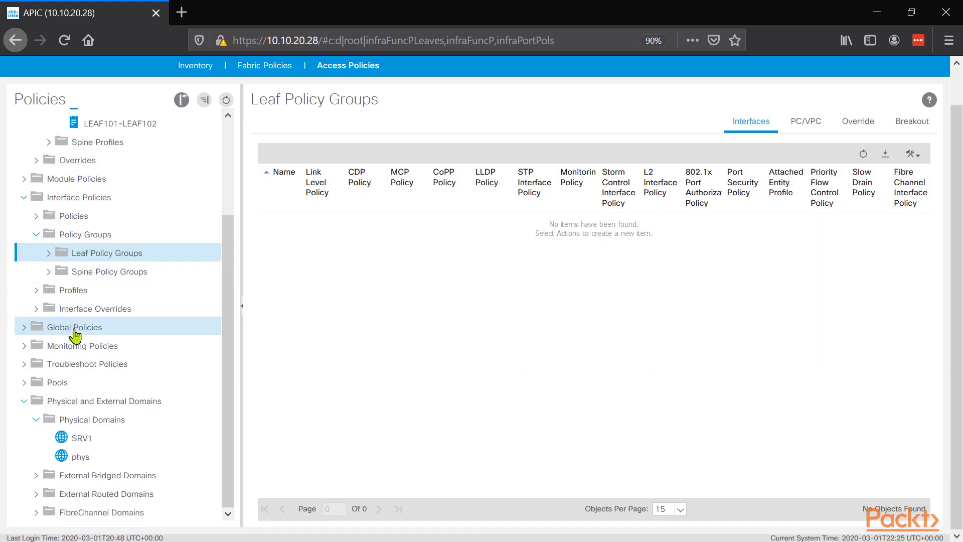
Step: Start a new leaf interface profile named SW1-IntPrf under the interface policies
click(37, 291)
right_click(73, 295)
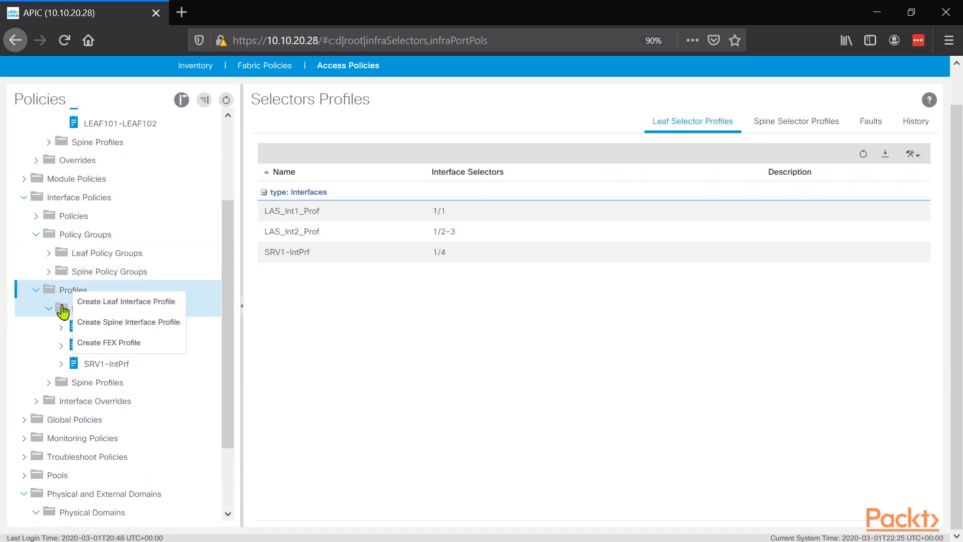
click(75, 302)
text(SW1-IntPrf)
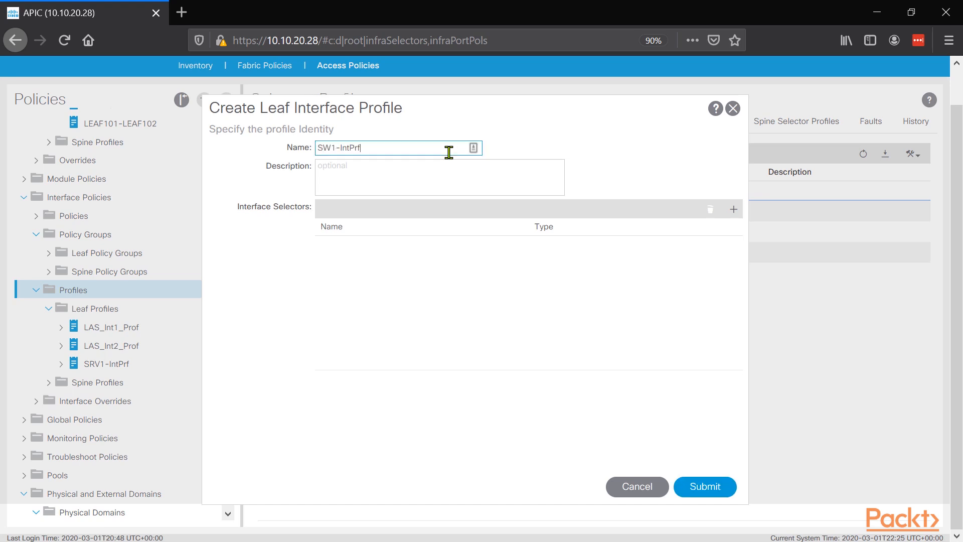
Step: Add access port selector SW1-1-5 for interface 1/5 with policy group SW1-vPC, and submit the SW1-IntPrf profile
click(733, 208)
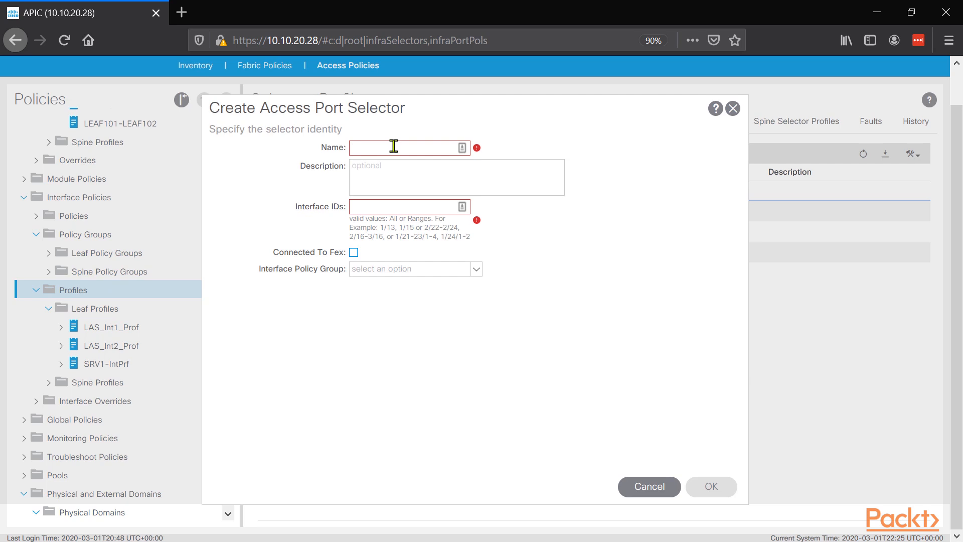
text(1)
key(BackSpace)
text(Sw)
click(405, 209)
text(1/5)
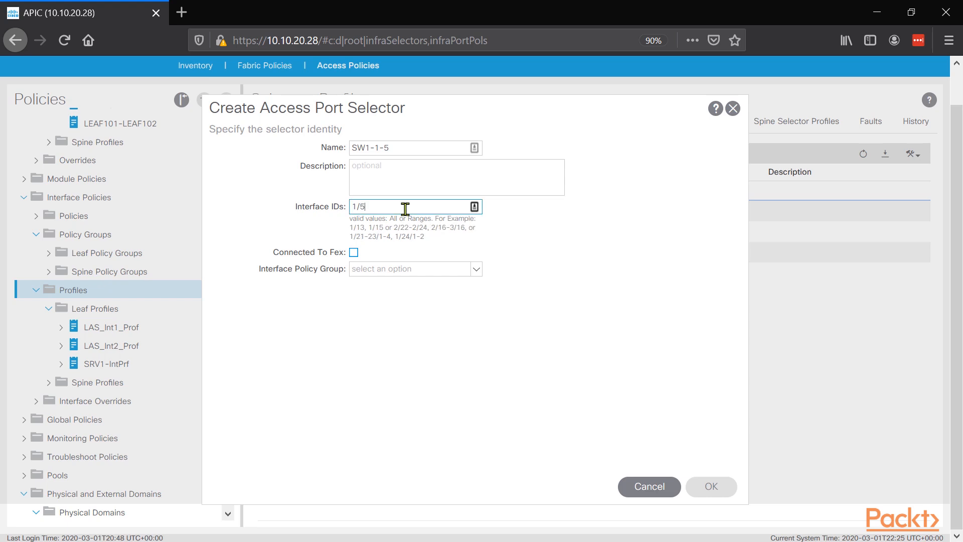
click(403, 268)
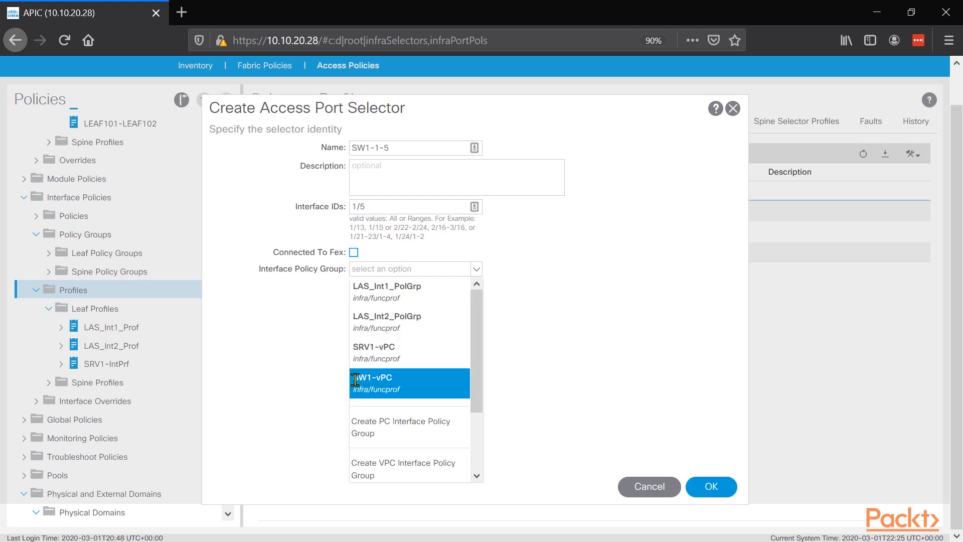
click(387, 385)
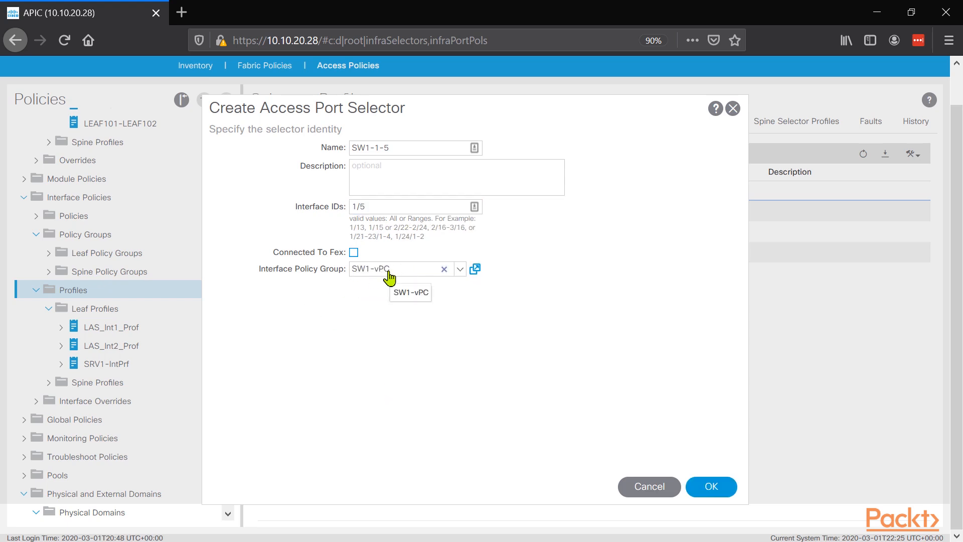
click(722, 485)
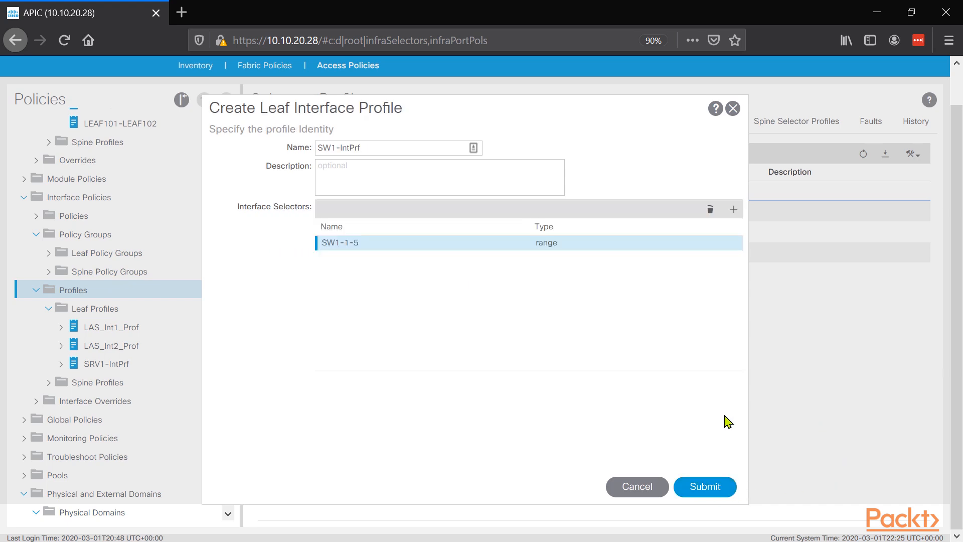
click(702, 485)
Step: Associate the SW1-IntPrf interface selector profile with the LEAF101-LEAF102 leaf switch profile
scroll(151, 225, up, 5)
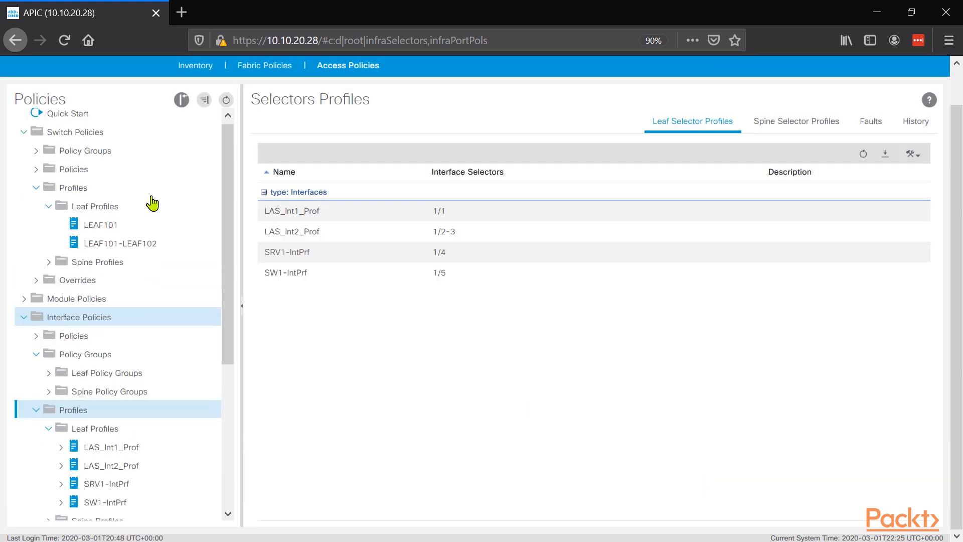
click(128, 249)
scroll(675, 346, down, 3)
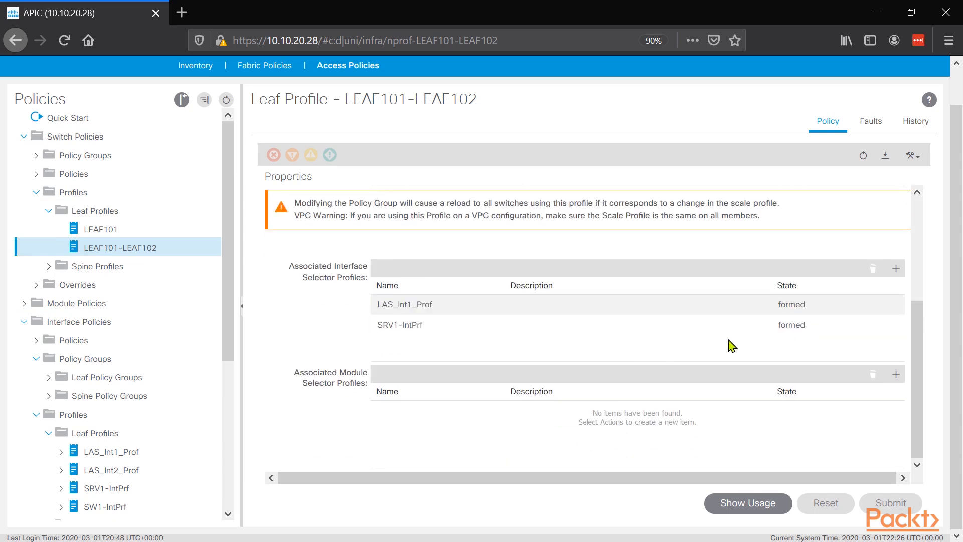
click(896, 269)
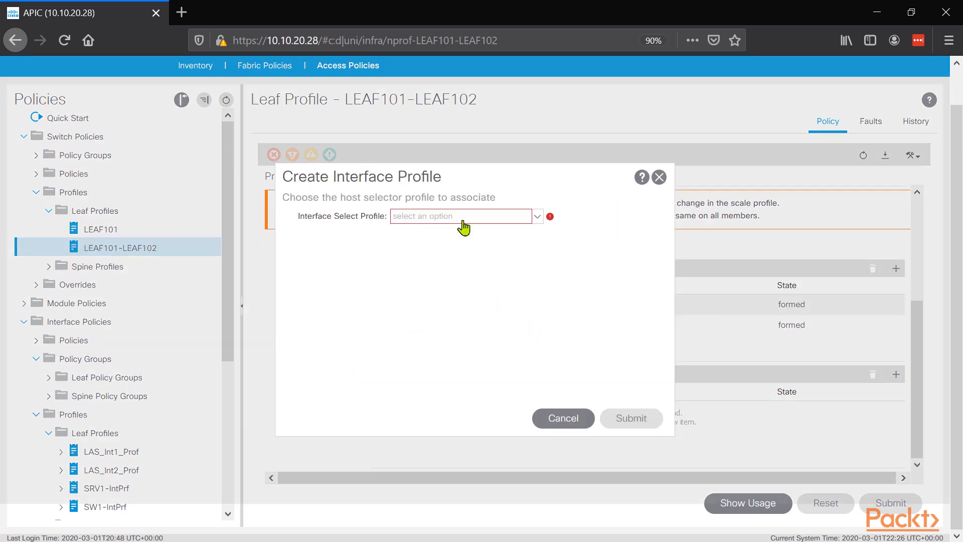
click(502, 220)
click(438, 330)
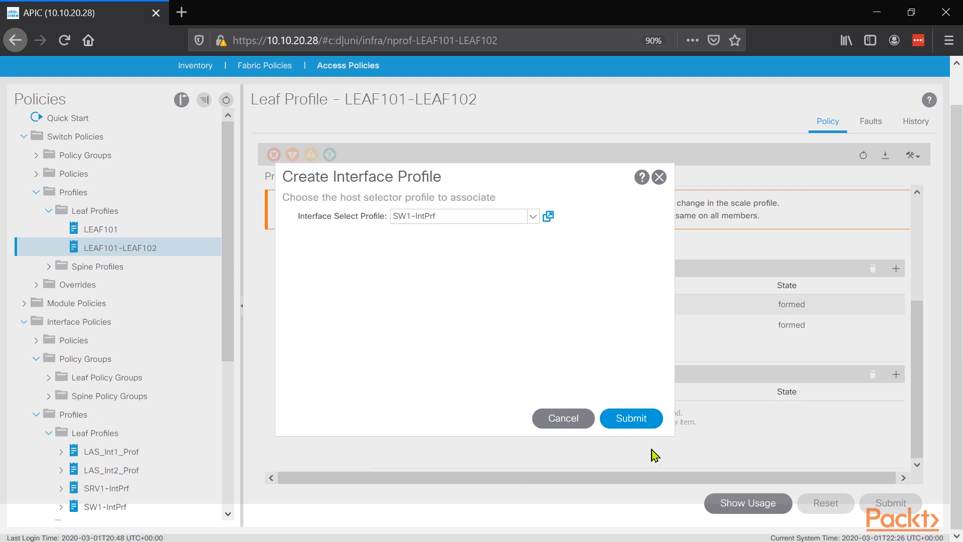
click(635, 420)
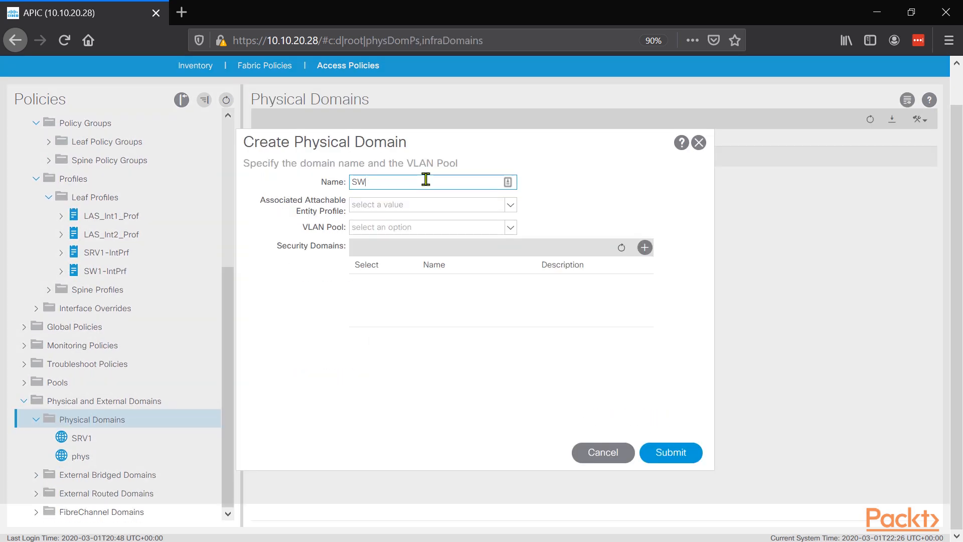
Step: Start a new physical domain named SW1-Phy
key(BackSpace)
key(BackSpace)
text(SW1-Phy)
Step: Start a new VLAN pool named SW1-Pool with static allocation for the SW1-Phy physical domain
click(421, 228)
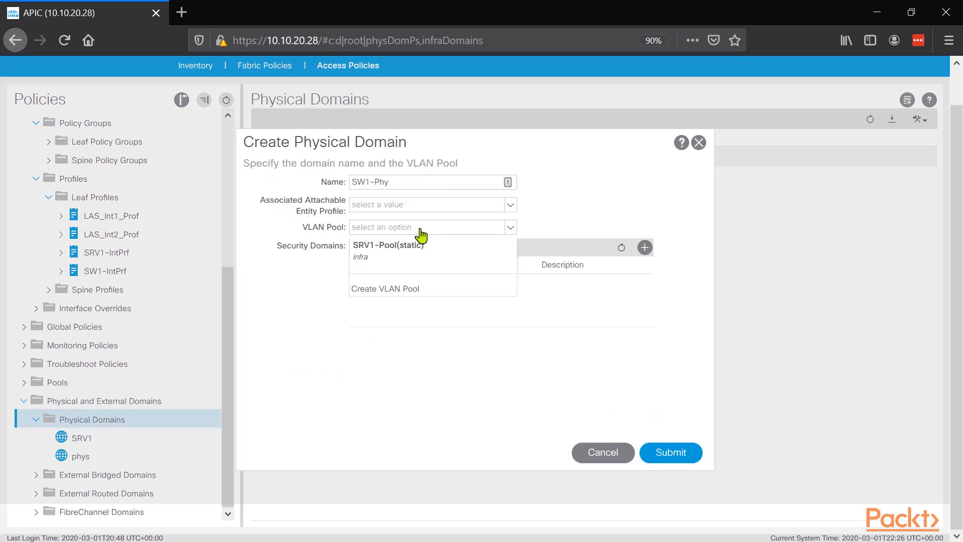
click(410, 290)
text(SW1-Pool)
click(471, 267)
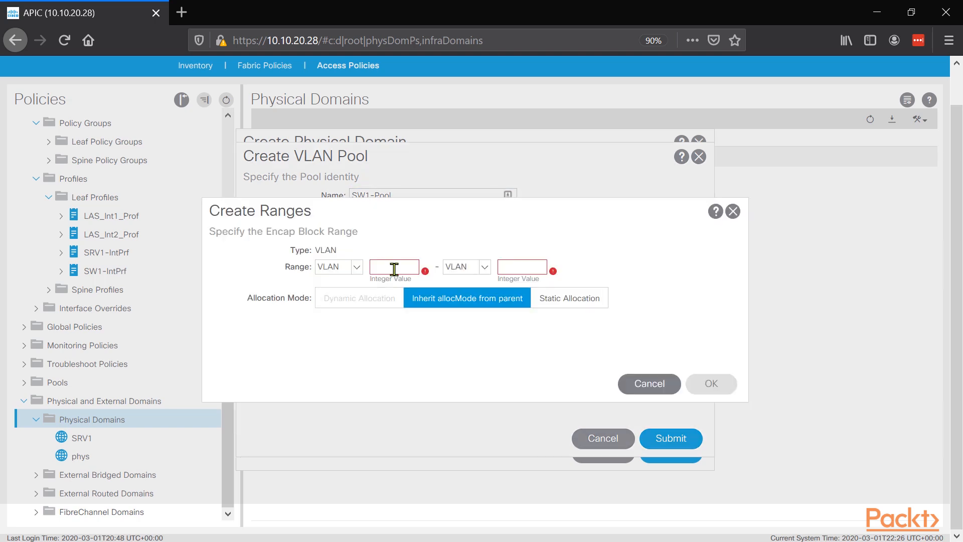
Step: Add VLAN range 110 to 122 with static allocation to the SW1-Pool encap blocks
click(393, 268)
text(110)
click(511, 265)
text(122)
click(569, 298)
click(485, 303)
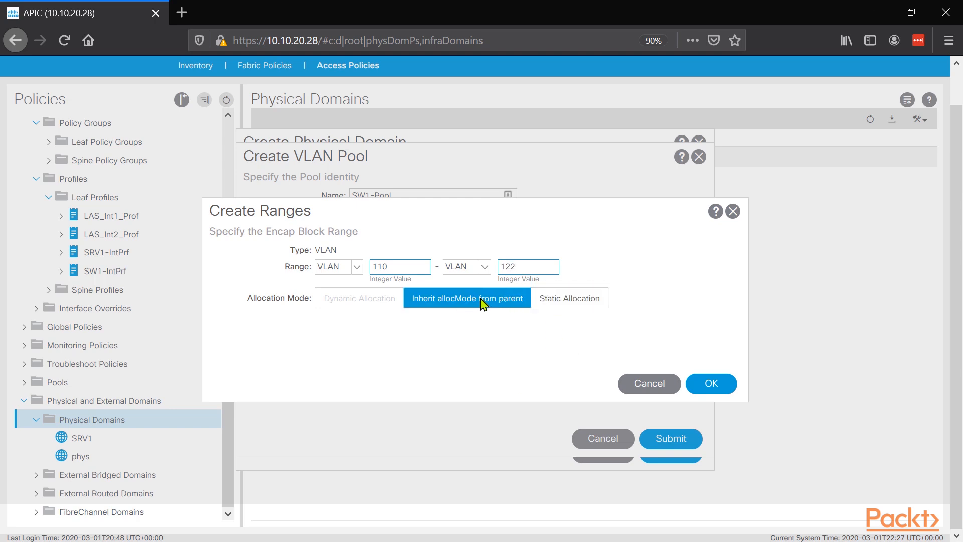
click(584, 300)
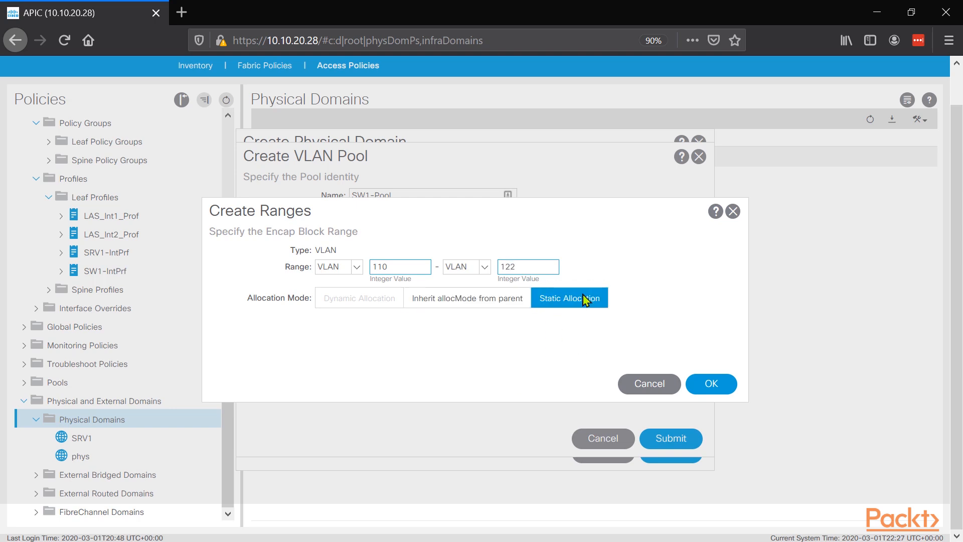
click(727, 394)
Step: Submit the SW1-Pool VLAN pool and create the SW1-Phy physical domain with SW1-Pool as its VLAN pool
click(655, 438)
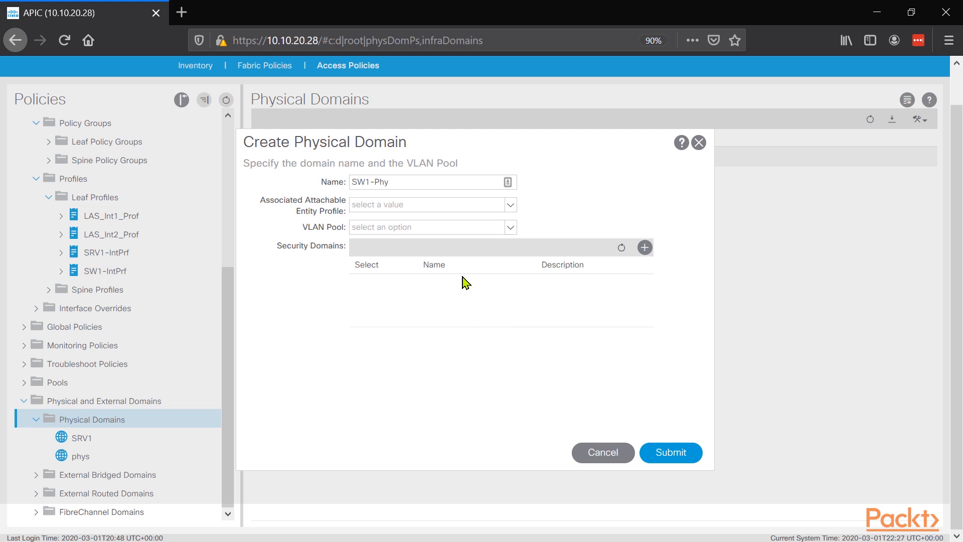
click(431, 228)
click(614, 204)
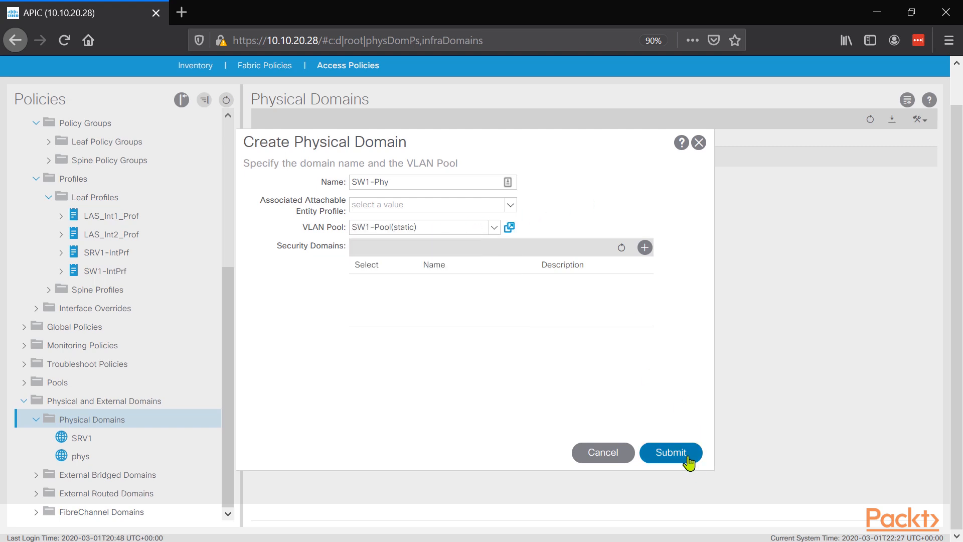
click(671, 453)
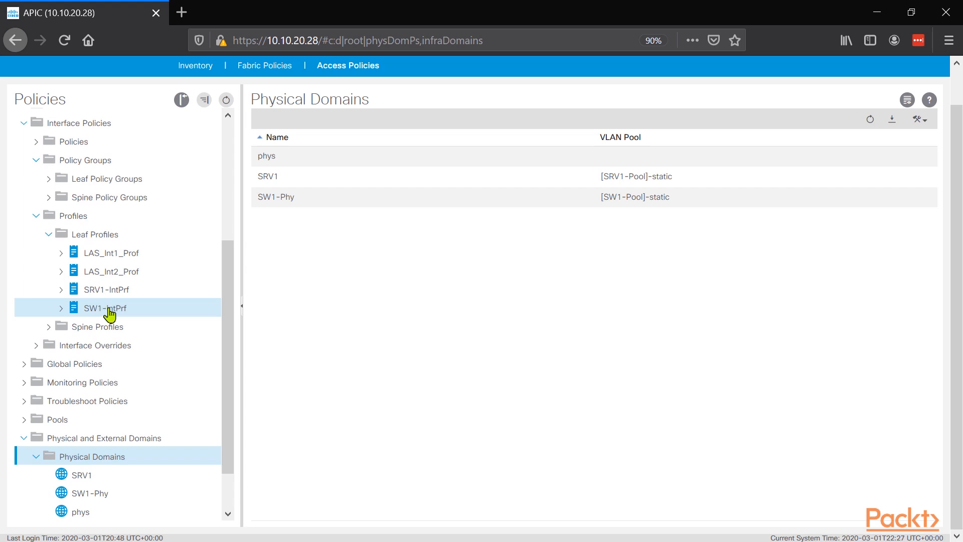
Step: Start a new Layer 2 domain named To-Firepower under External Bridged Domains
scroll(125, 200, up, 5)
scroll(92, 307, down, 10)
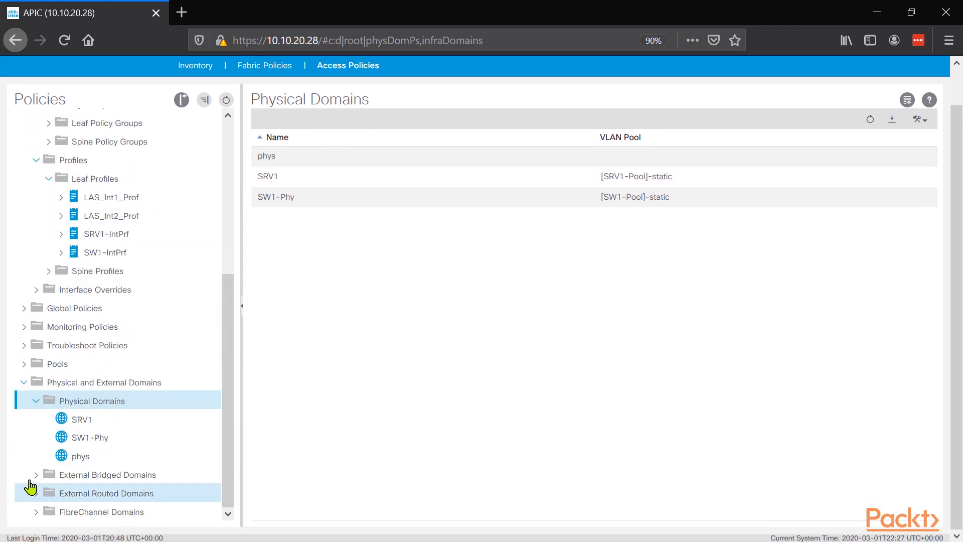
click(37, 475)
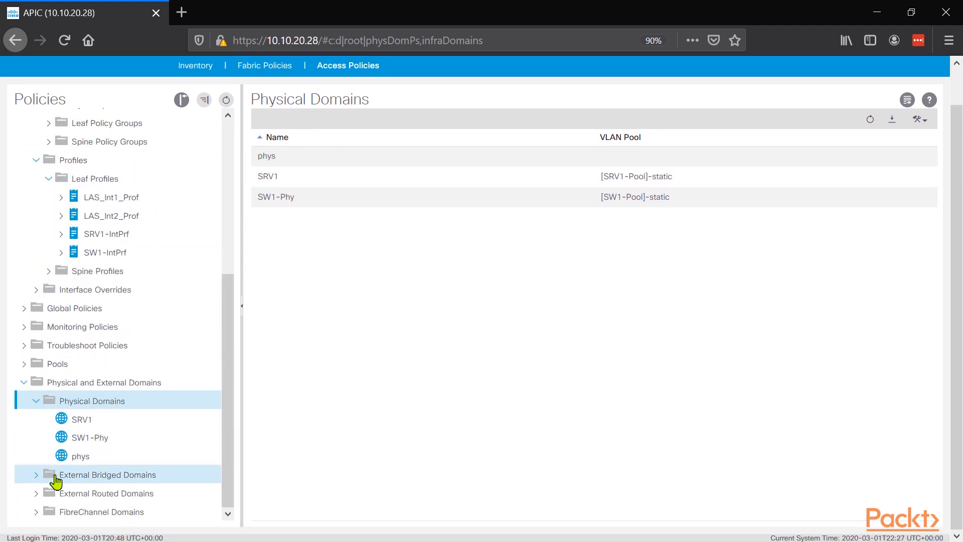
click(134, 481)
right_click(134, 481)
click(198, 486)
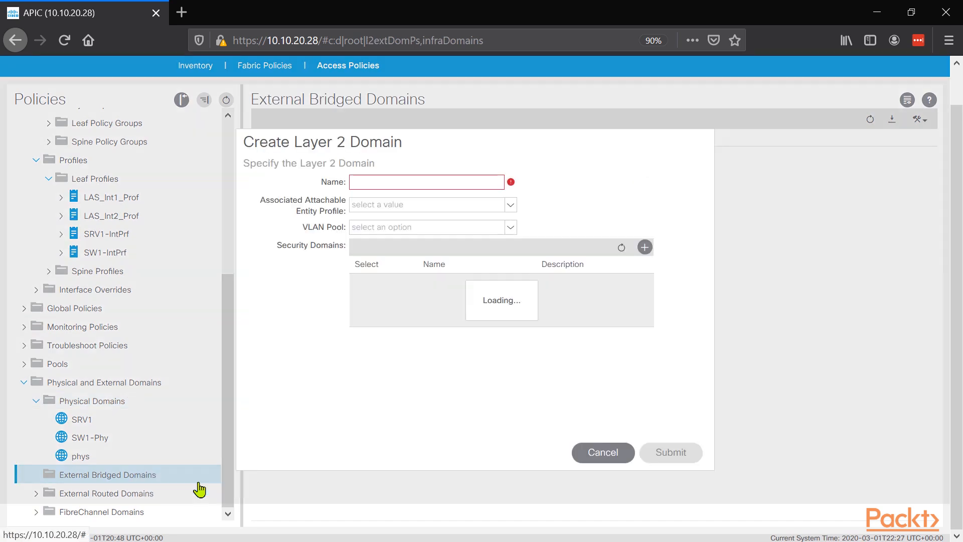
click(390, 178)
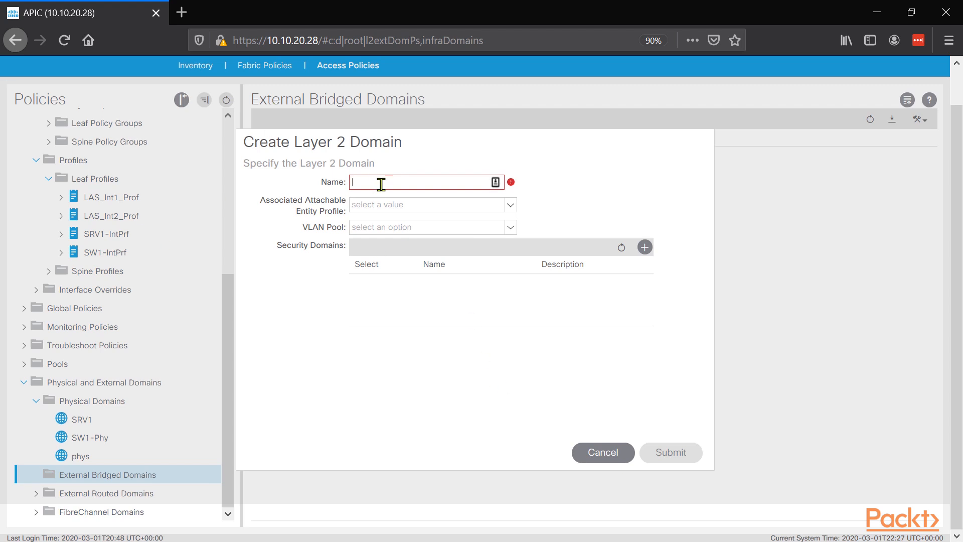
text(To-Firepower)
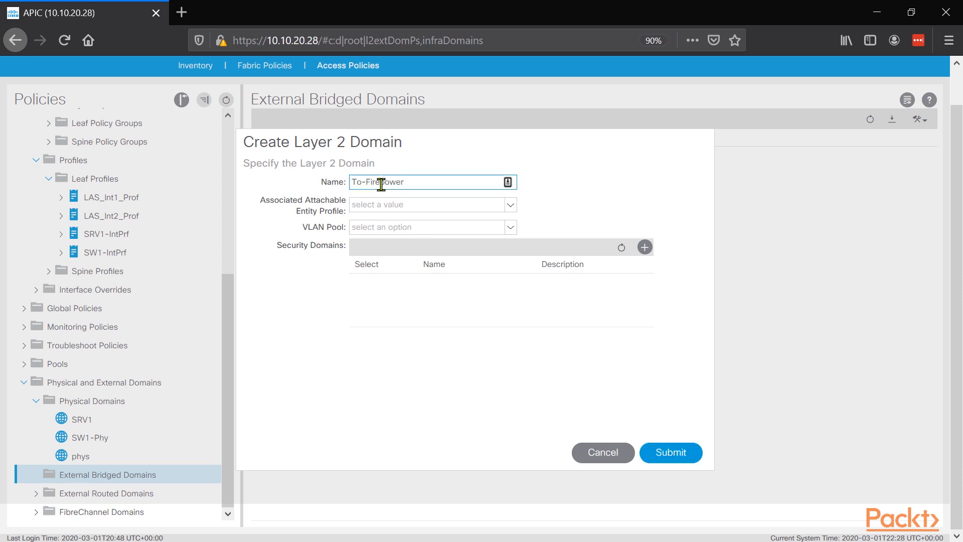
Step: Start a new VLAN pool named Fire-Pool with static allocation for the To-Firepower Layer 2 domain
drag(412, 181, 311, 198)
click(412, 230)
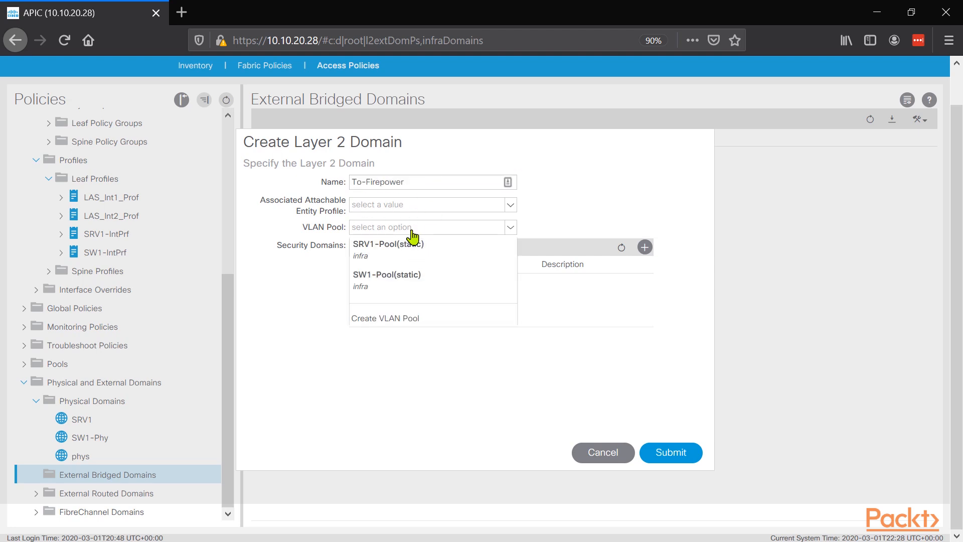
click(390, 321)
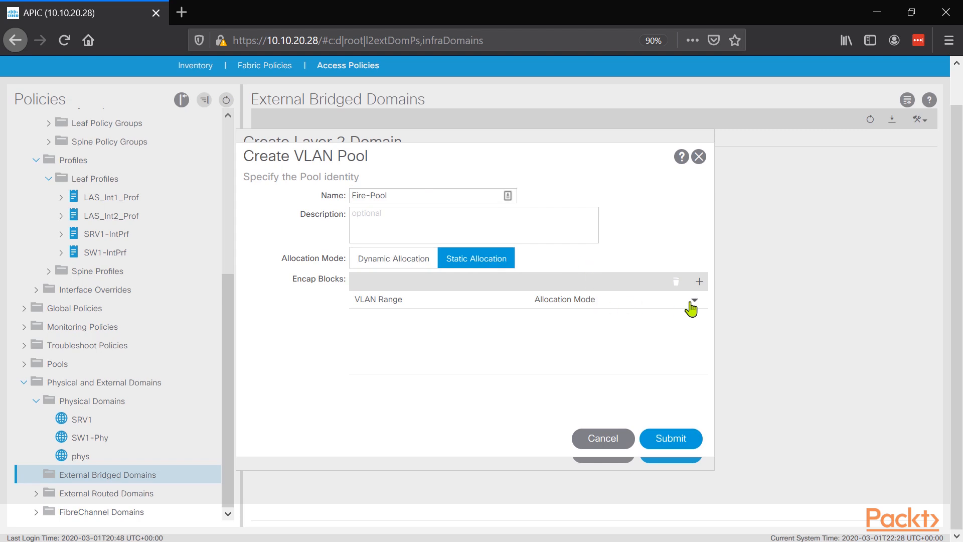
Step: Add VLAN range 200 to 200 with static allocation to the Fire-Pool encap blocks
click(699, 281)
click(381, 265)
text(1200)
key(BackSpace)
key(BackSpace)
key(BackSpace)
key(BackSpace)
text(200)
key(Tab)
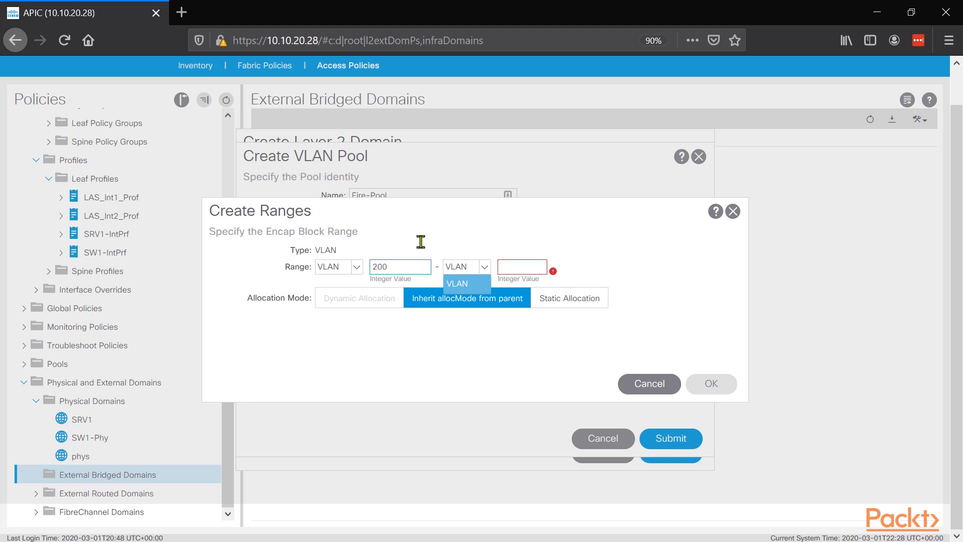
click(513, 267)
text(200)
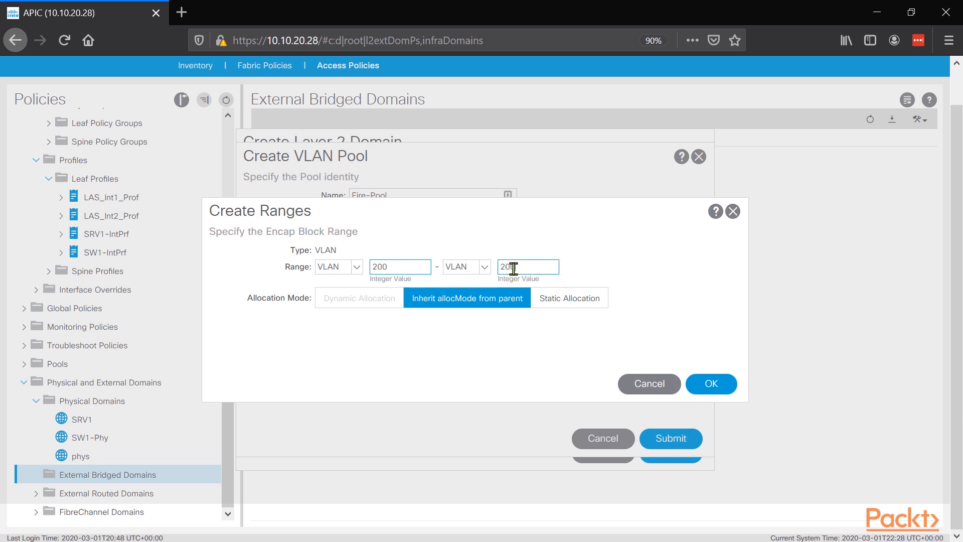
click(560, 298)
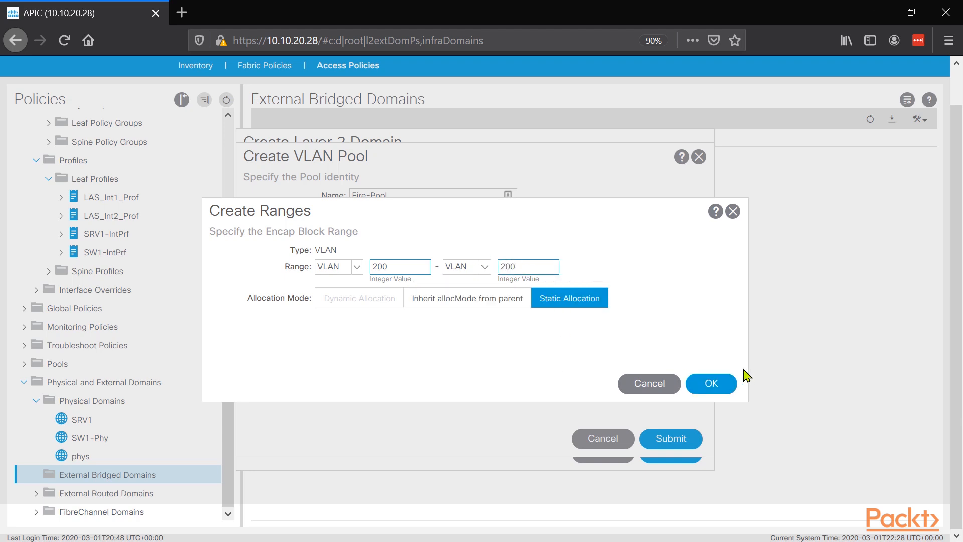
click(712, 383)
Step: Submit the Fire-Pool VLAN pool and the To-Firepower Layer 2 domain, and open the new domain's profile
click(647, 439)
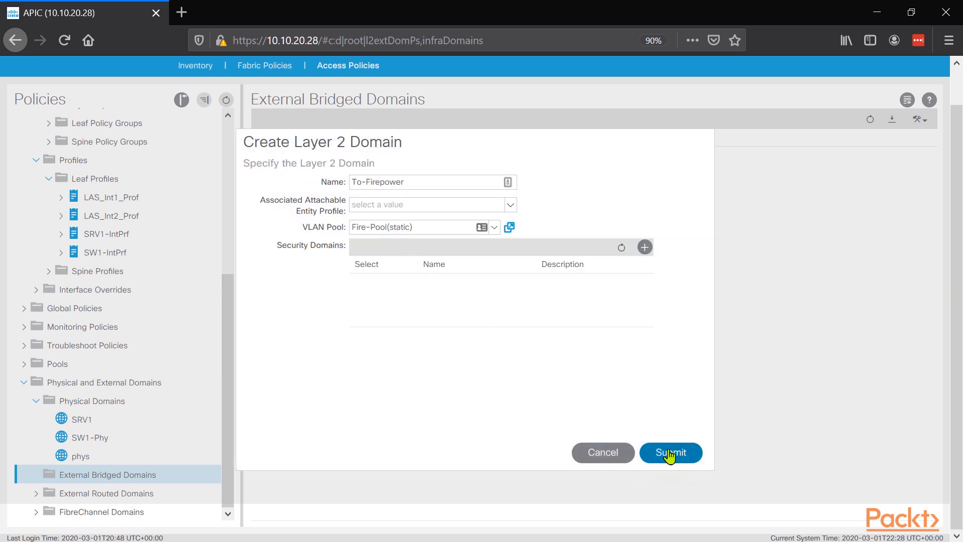
click(658, 448)
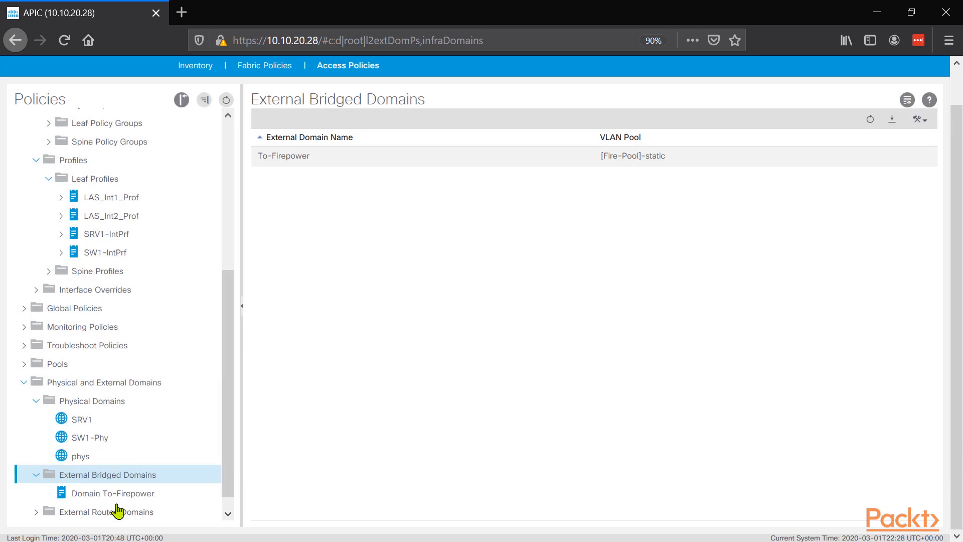
click(138, 478)
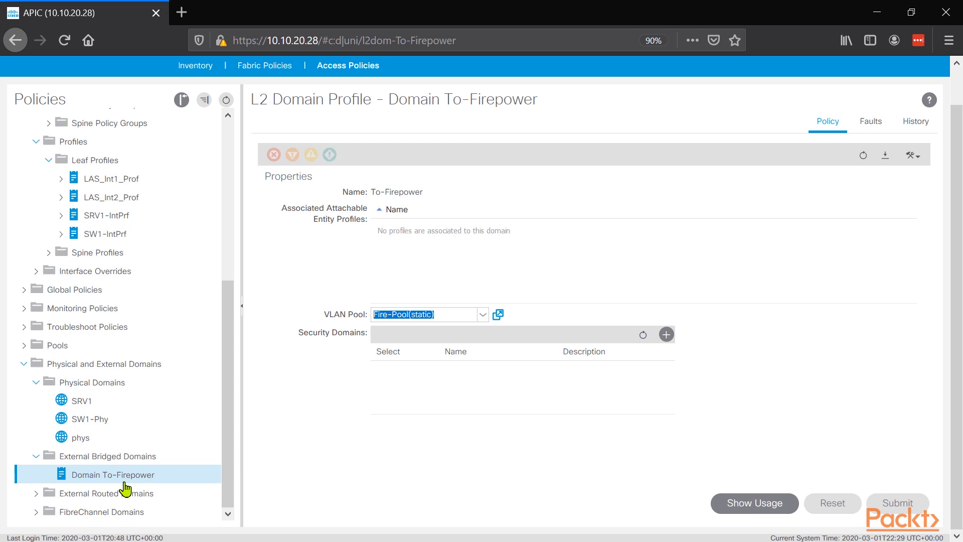
Step: Start a new Layer 3 domain named TO-N7K-BGP under External Routed Domains
click(103, 510)
click(30, 498)
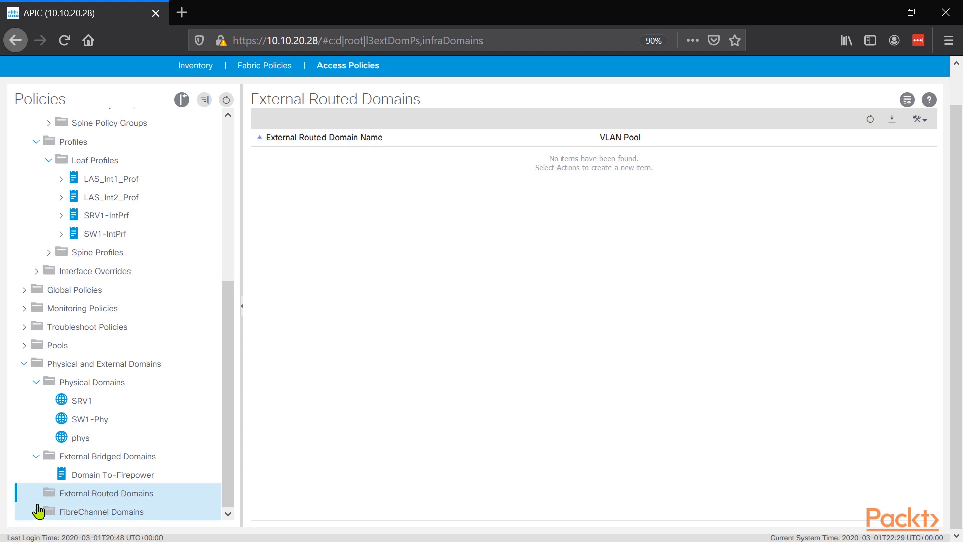
right_click(128, 503)
click(172, 507)
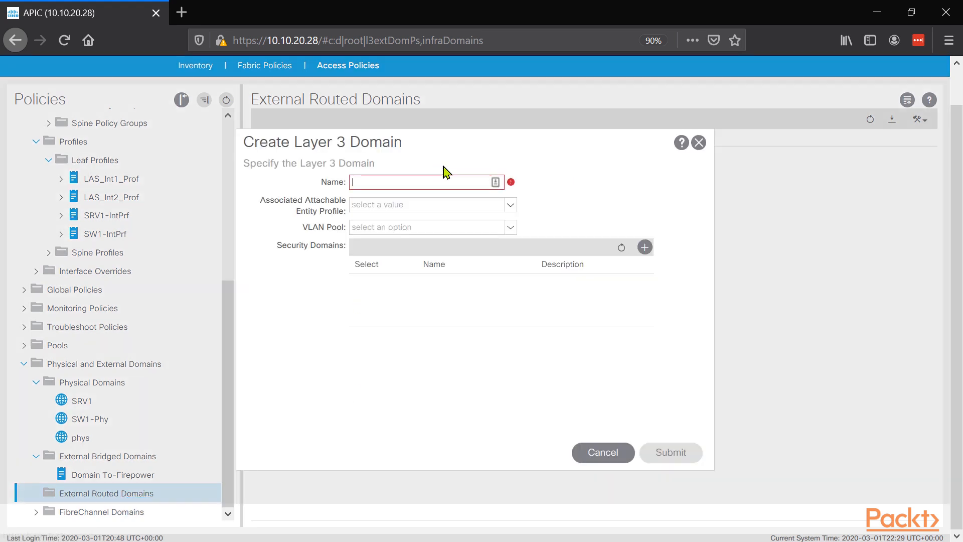
text(TO-N7K-BGP)
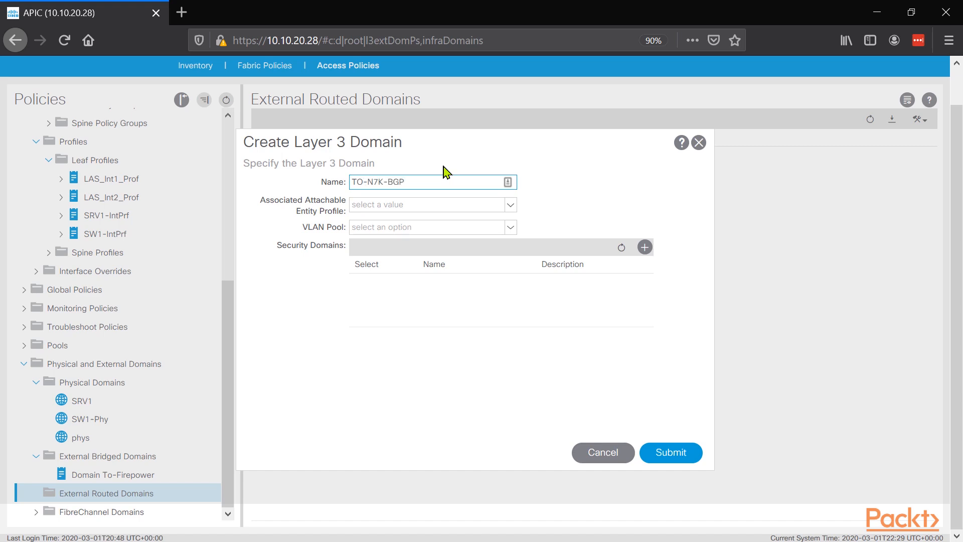
triple_click(408, 182)
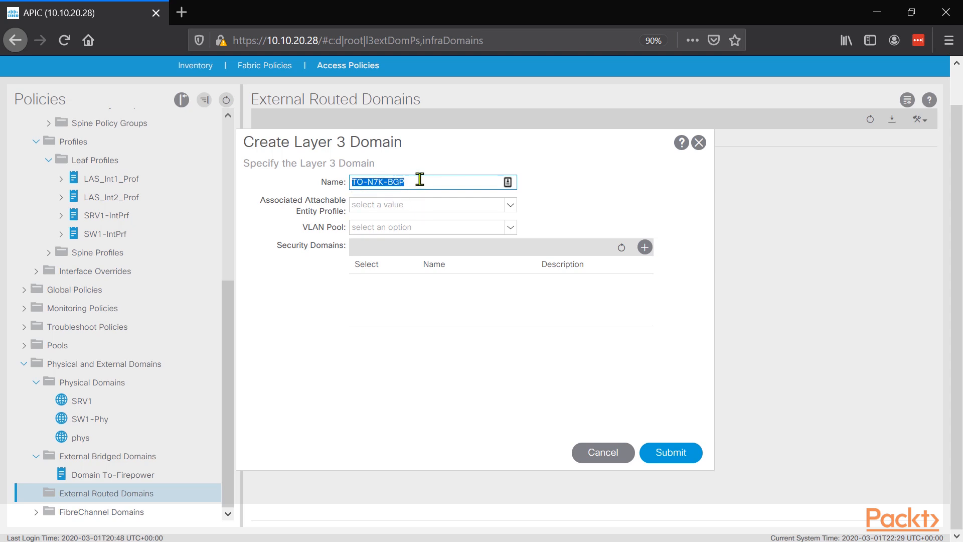
Step: Start a static-allocation VLAN pool named ExtL3OUT-N7K for the TO-N7K-BGP domain and open a new encap block range
click(412, 226)
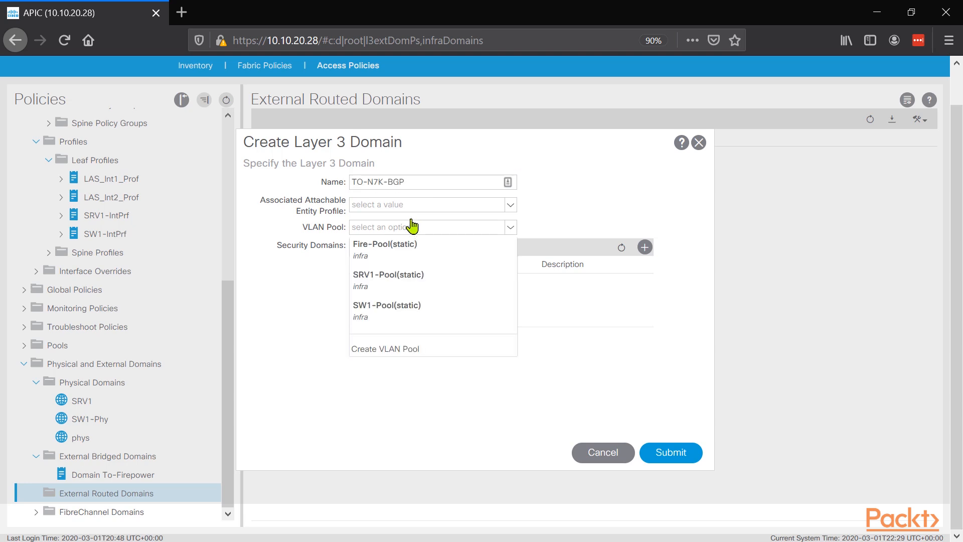
click(386, 350)
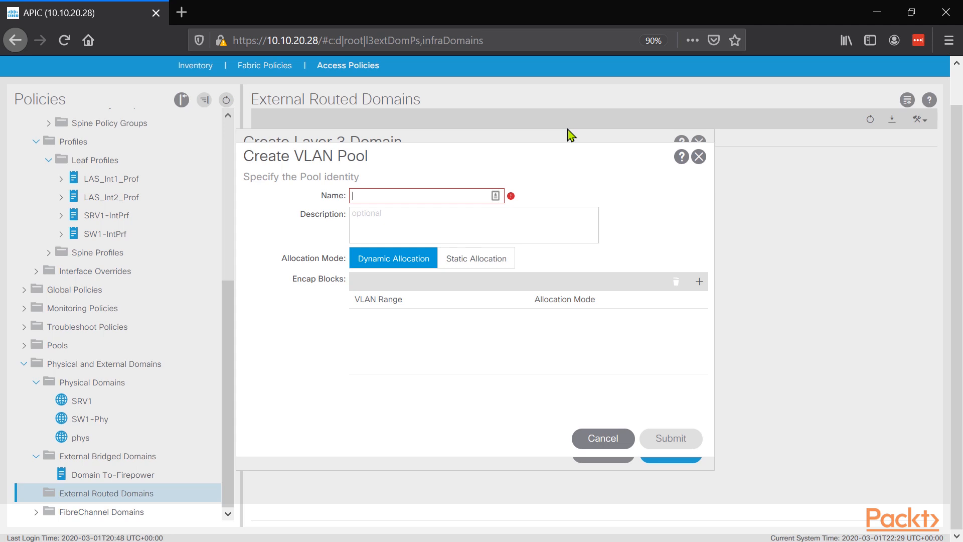
text(ExtL3OP)
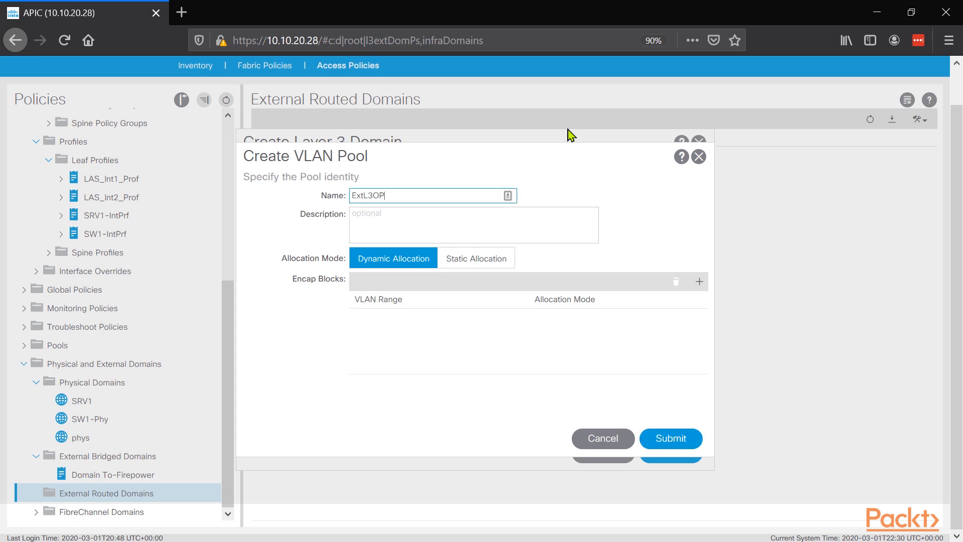
key(BackSpace)
text(UT-N7K)
click(476, 259)
click(699, 281)
click(389, 271)
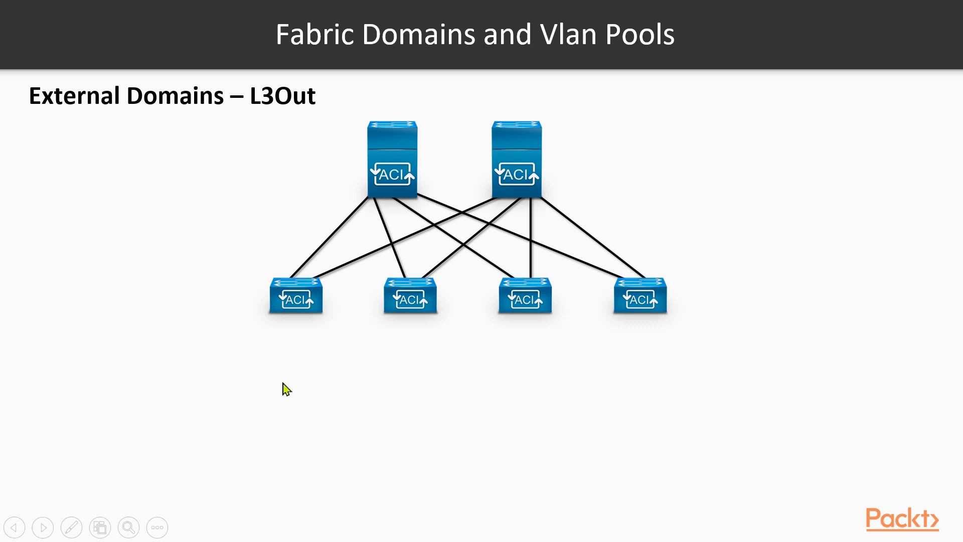
click(72, 527)
click(39, 413)
mouse_move(330, 389)
mouse_down()
mouse_move(335, 444)
mouse_move(385, 385)
mouse_move(387, 425)
mouse_move(292, 311)
mouse_up()
drag(372, 387, 421, 313)
drag(325, 366, 346, 343)
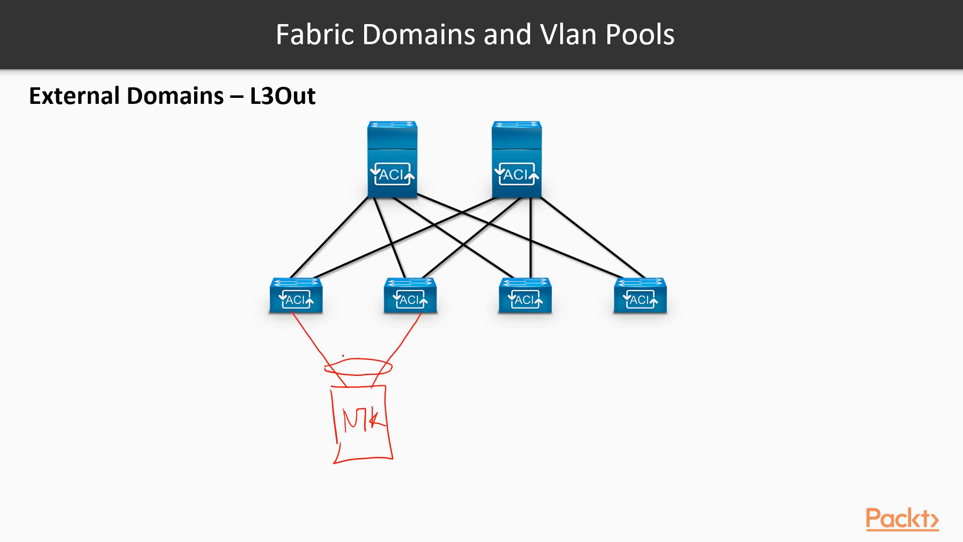
drag(346, 339, 347, 348)
drag(362, 338, 365, 354)
mouse_move(217, 266)
mouse_down()
mouse_move(219, 280)
mouse_move(235, 262)
mouse_move(227, 269)
mouse_up()
drag(231, 279, 241, 278)
drag(362, 265, 382, 276)
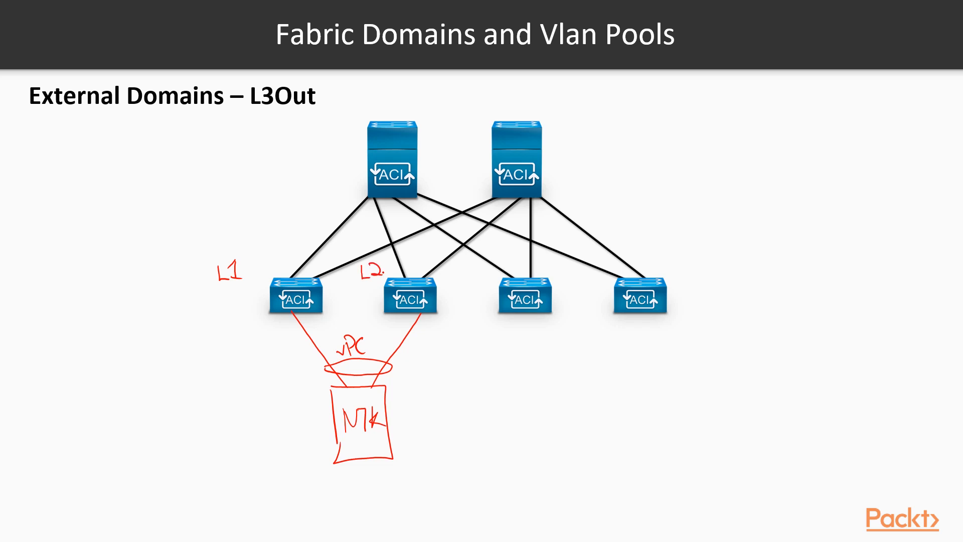